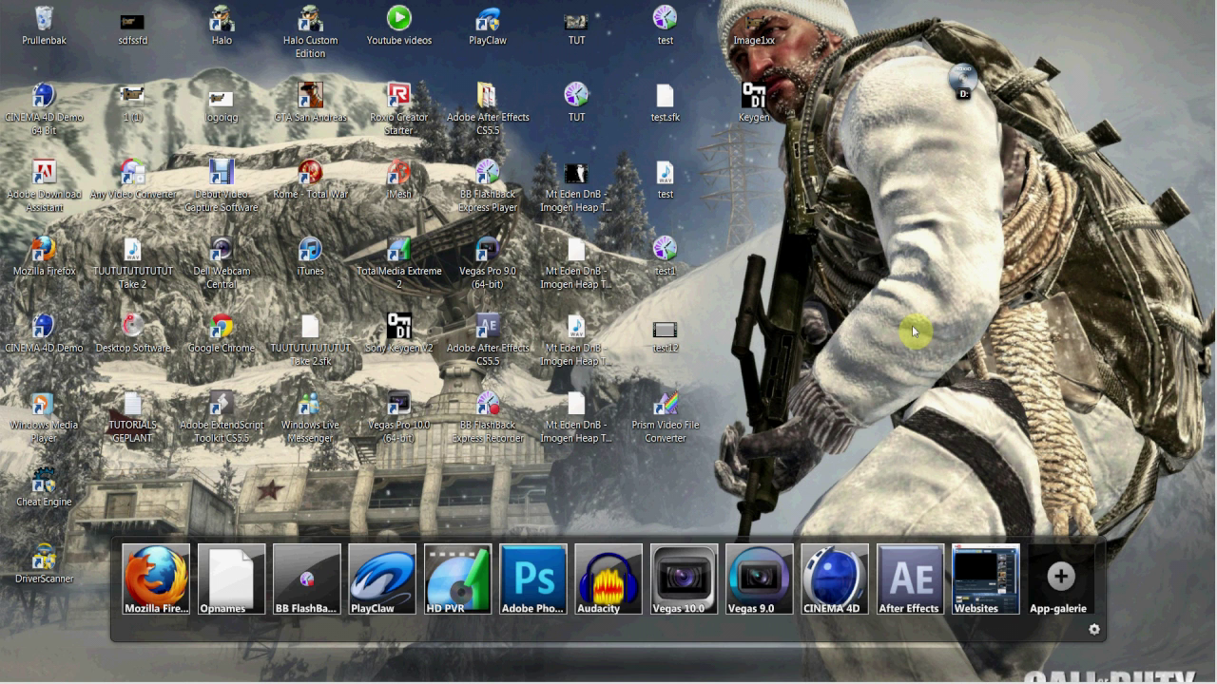
Step: Bring up the browser's Cheat Engine page and load cheatengine.org
key(super+d)
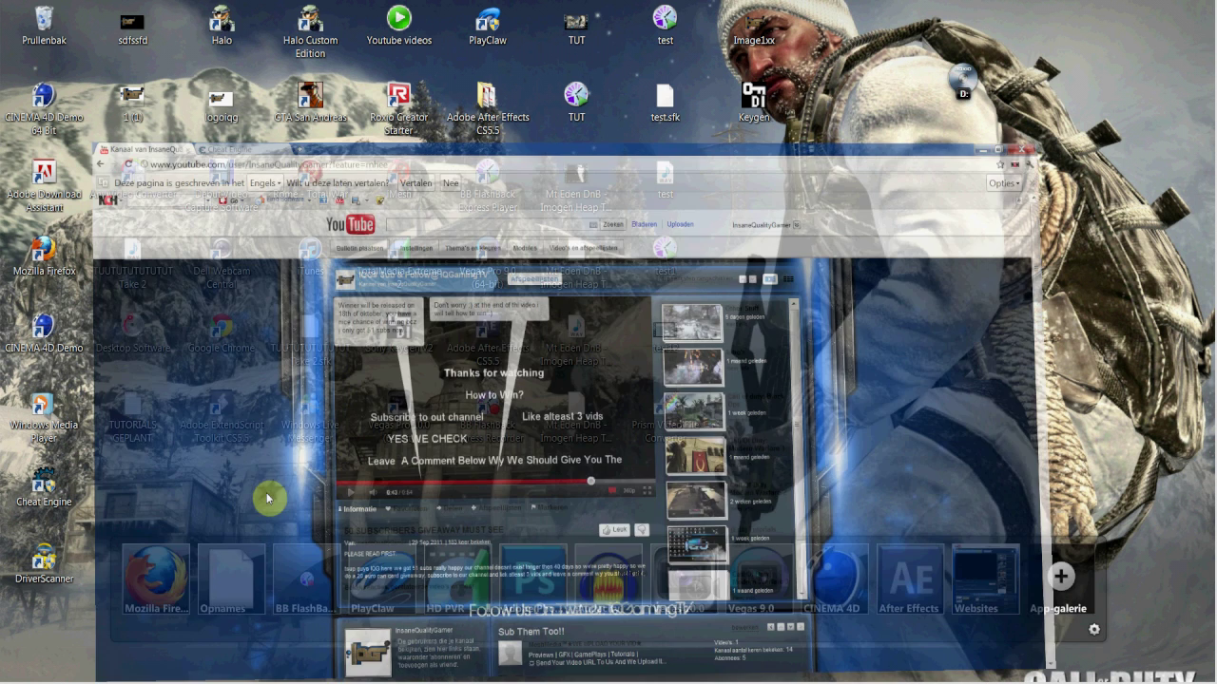
click(176, 9)
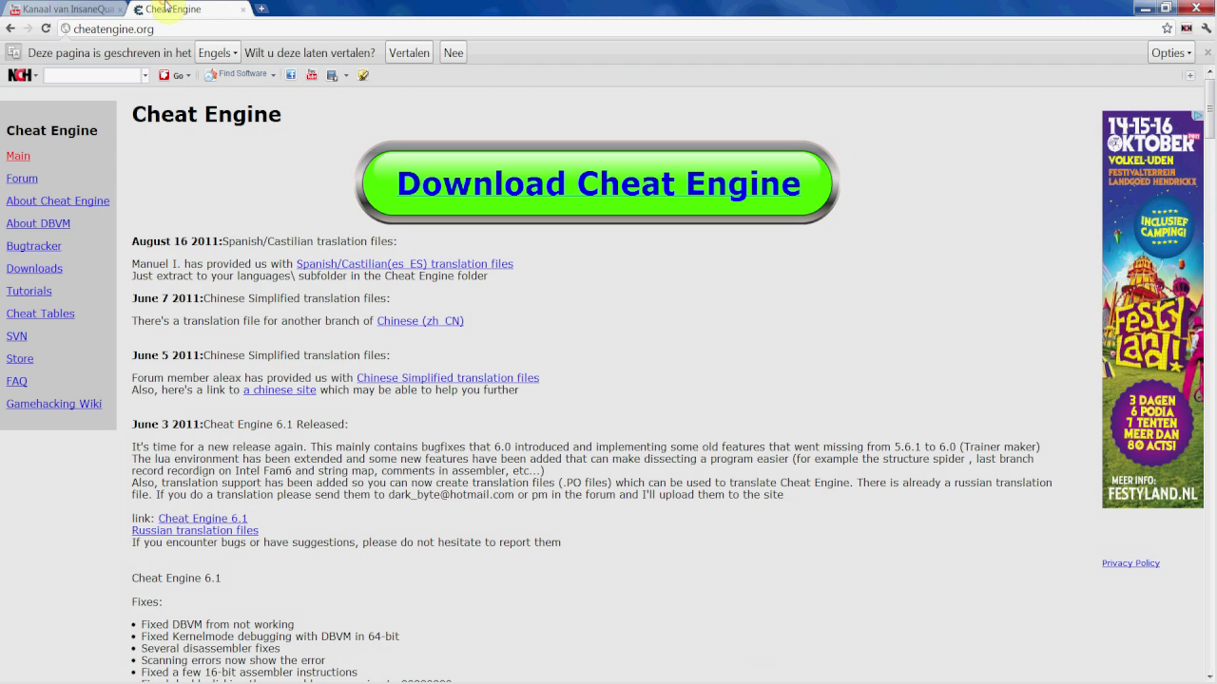
click(220, 28)
text(che)
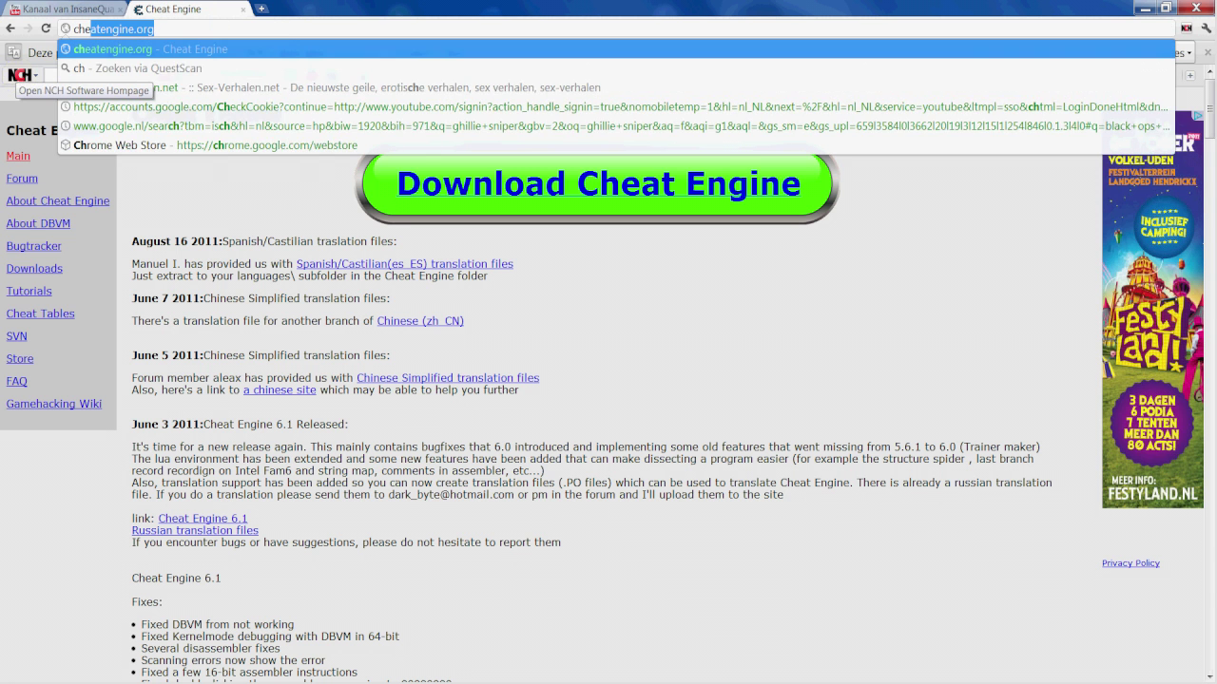
text(atengine.org)
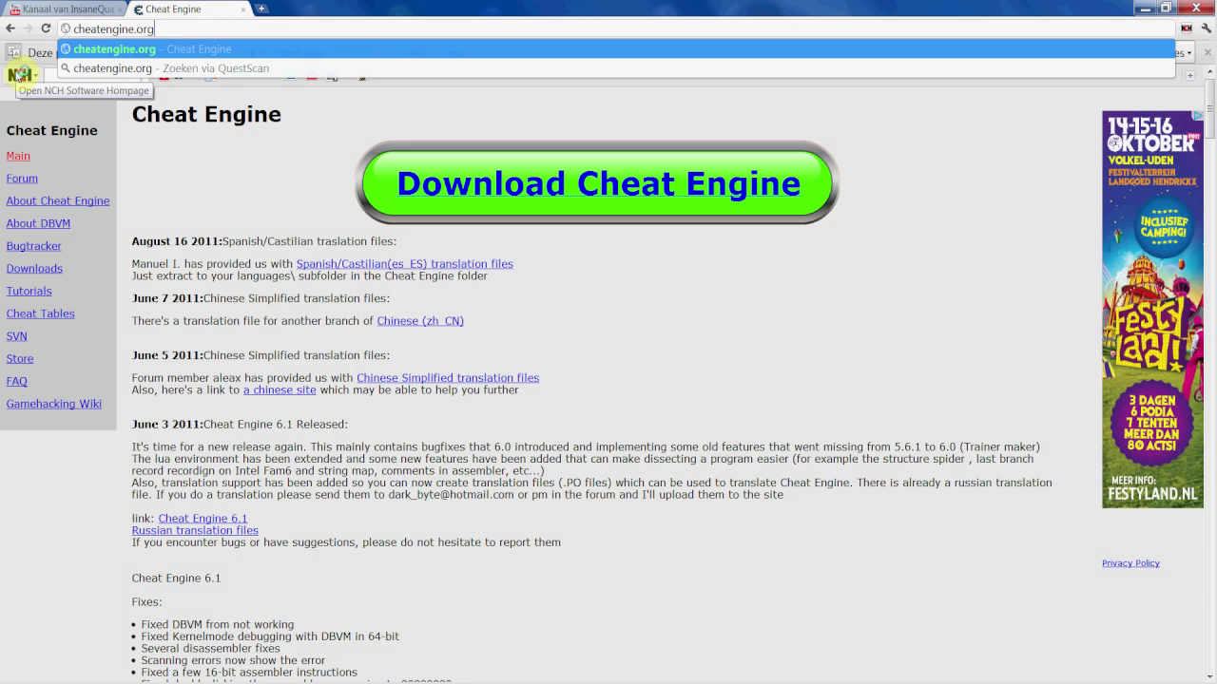
key(Return)
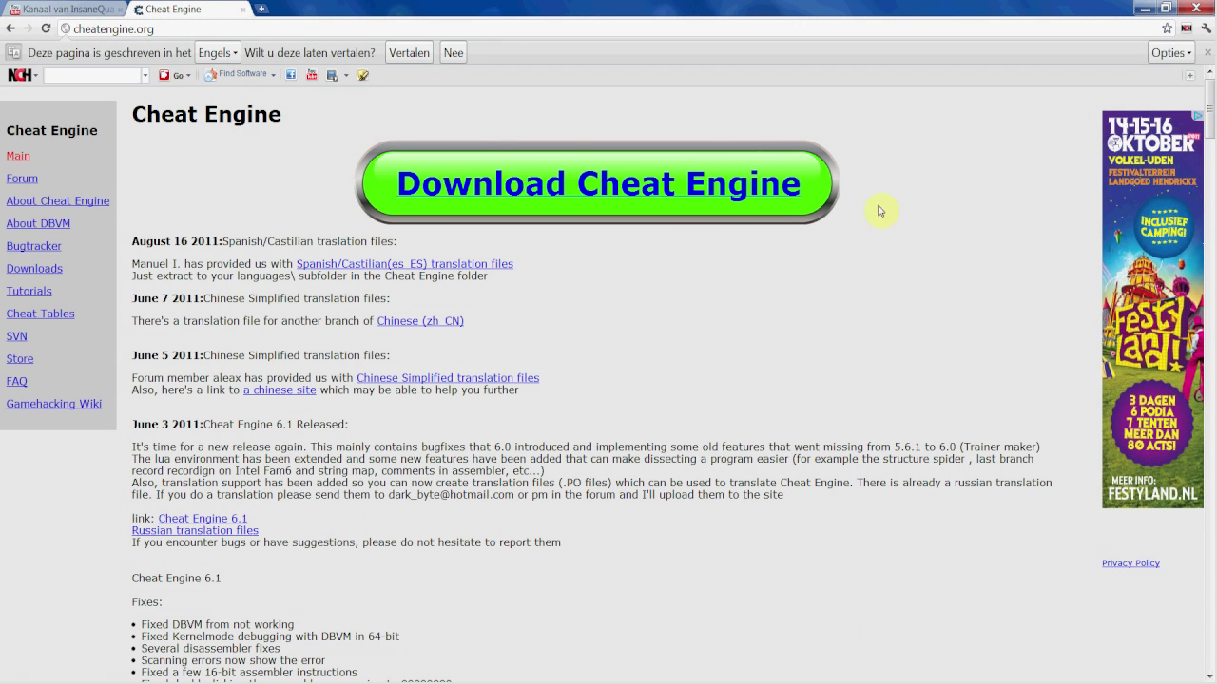
Step: Download the Cheat Engine 6.1 installer, keep the file despite the warning, and run it
click(665, 183)
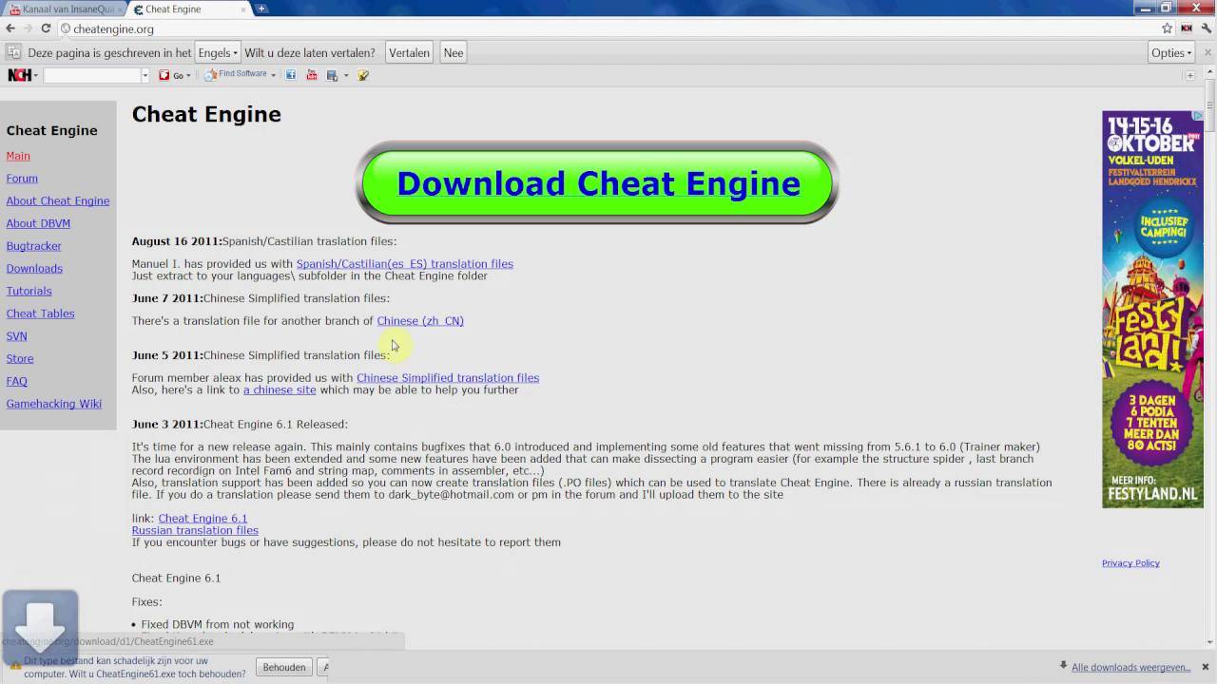
click(284, 667)
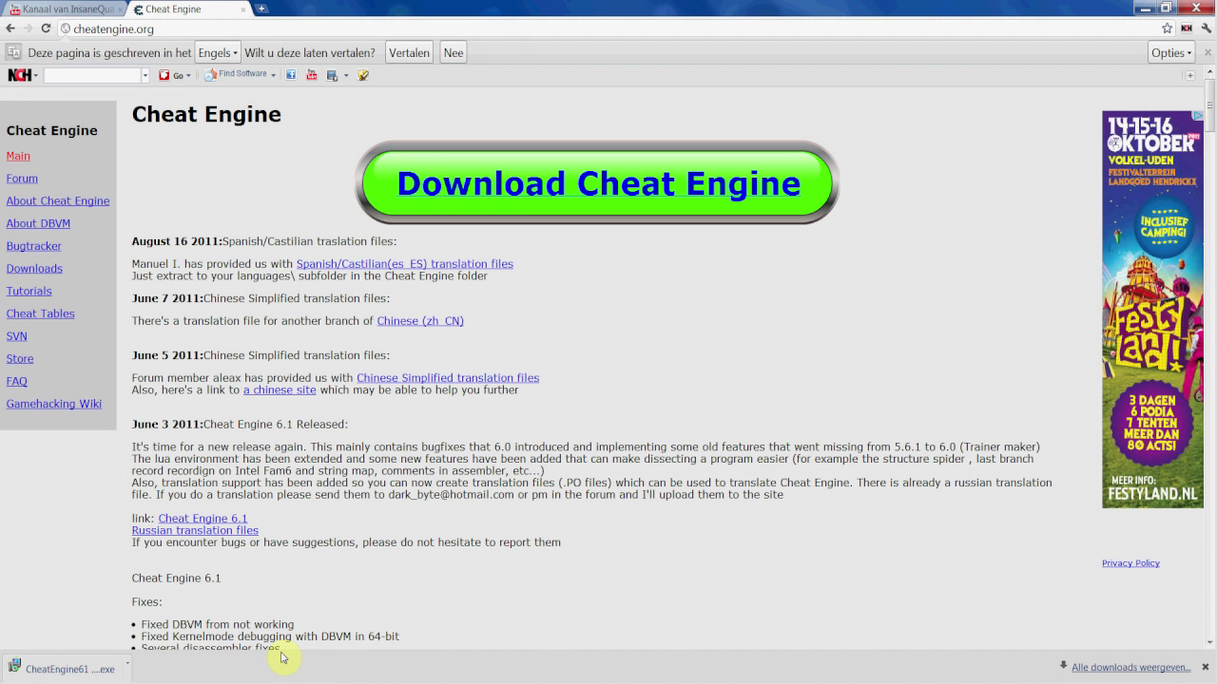
click(114, 671)
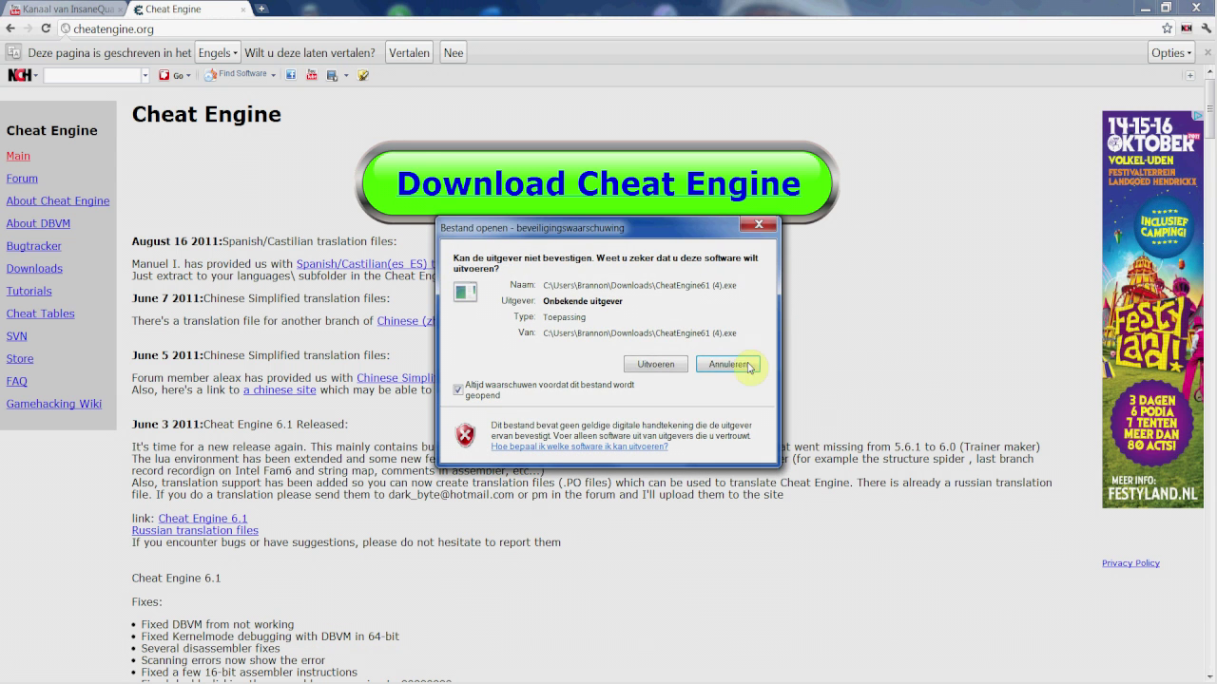
click(654, 366)
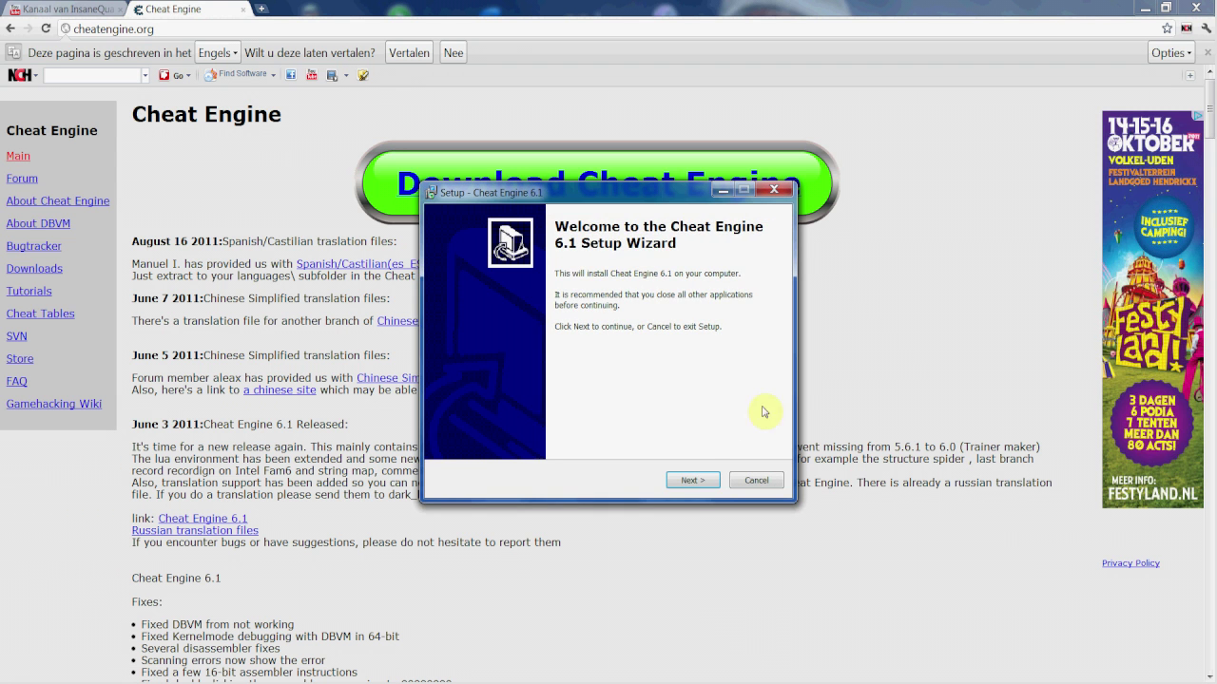
Step: Go through the Cheat Engine setup, accepting the licence, default folders, desktop icon and PC Speed Up offer, up to the final install page
click(692, 479)
click(506, 429)
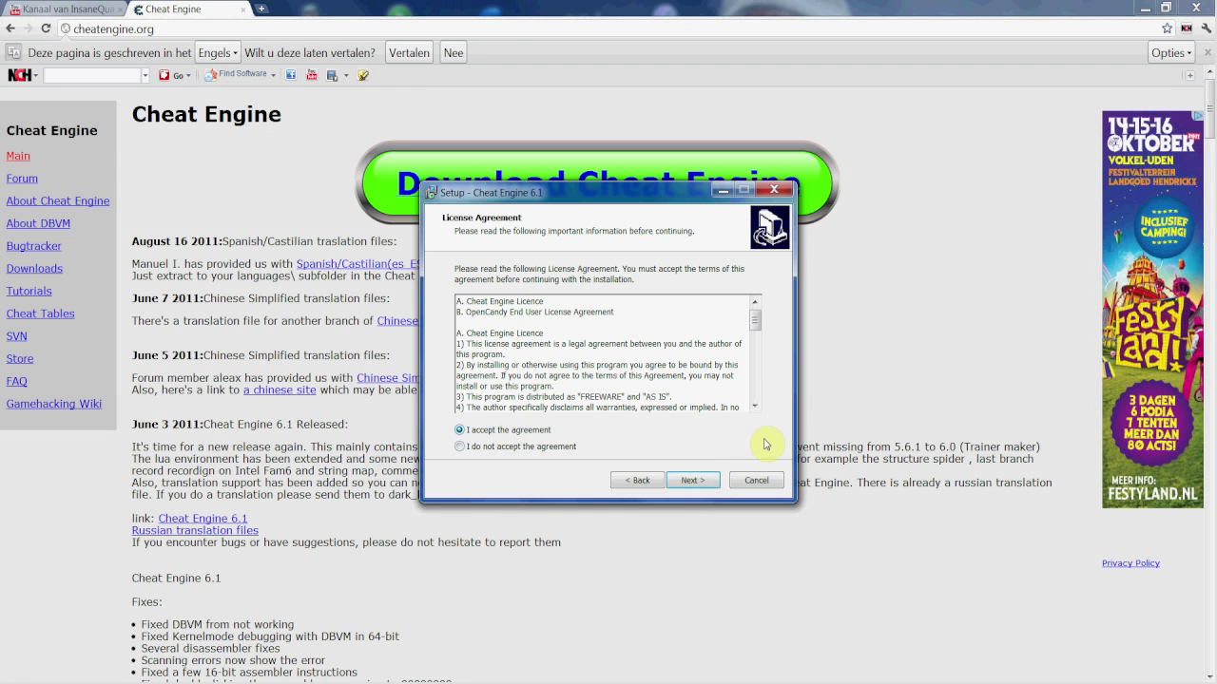
click(693, 480)
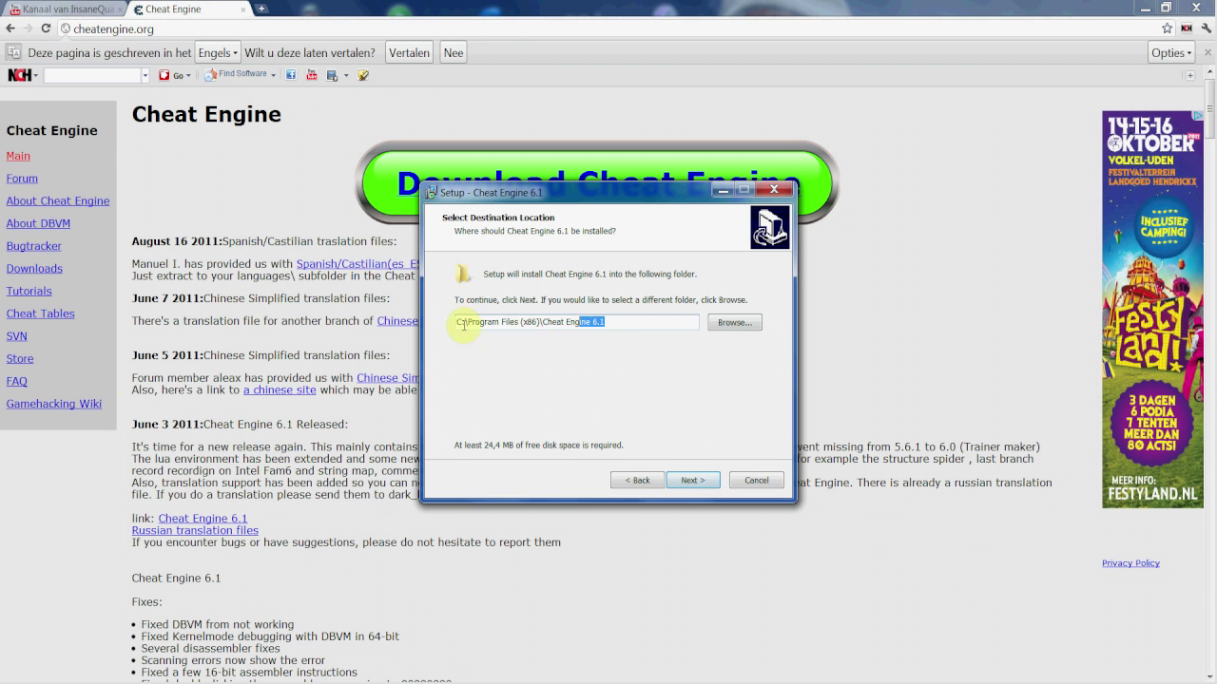
click(692, 480)
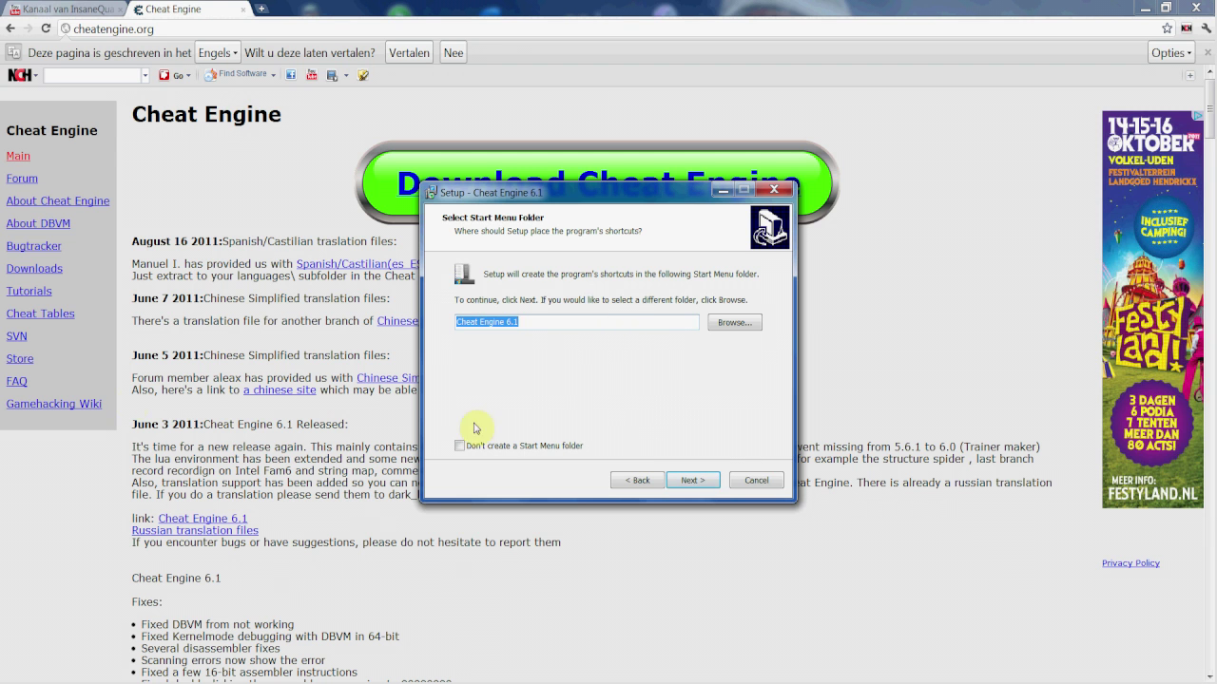
click(715, 483)
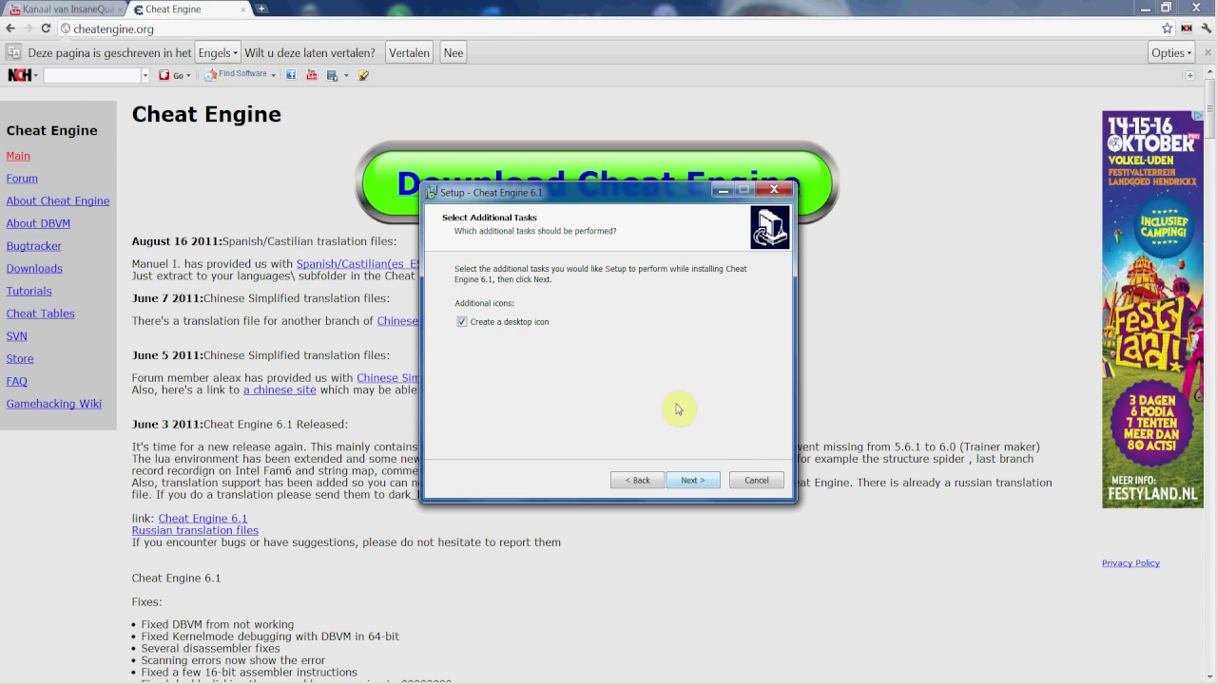
click(699, 487)
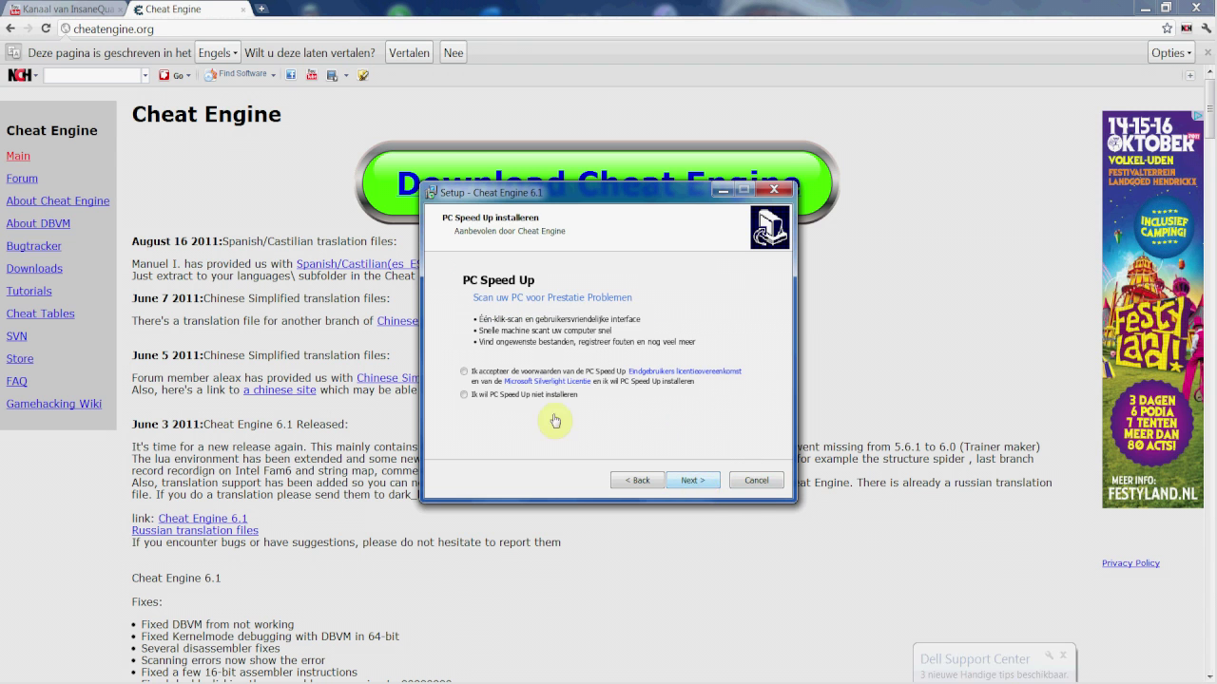
click(473, 373)
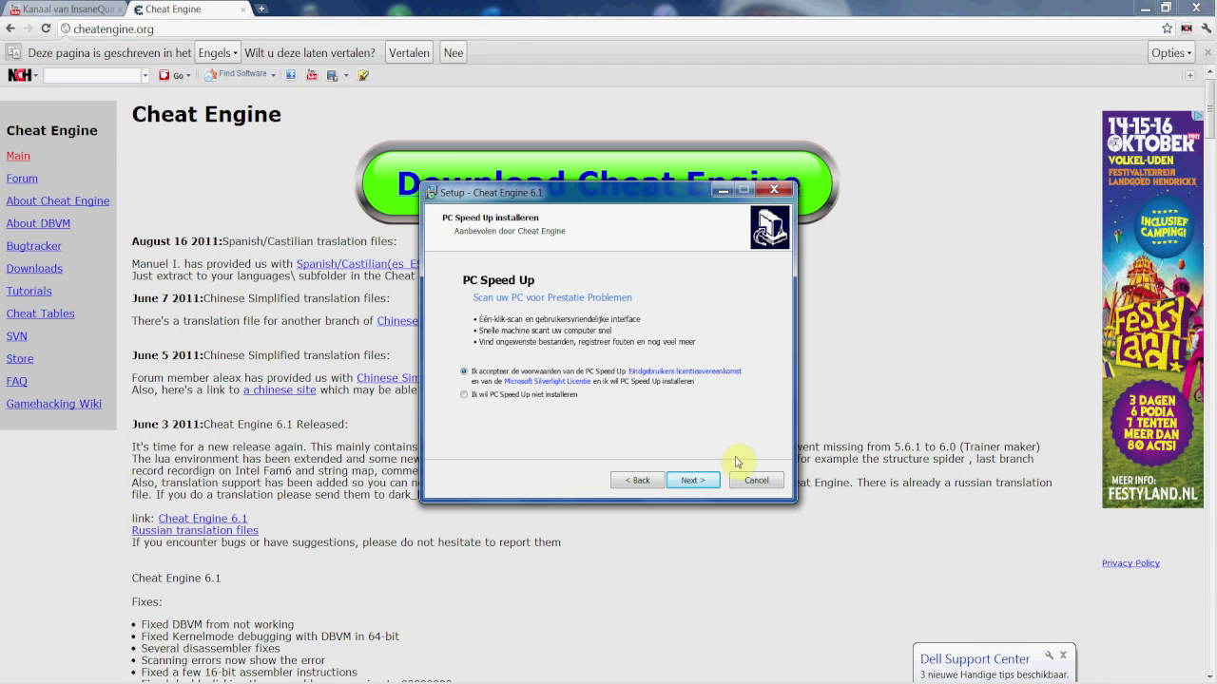
click(702, 481)
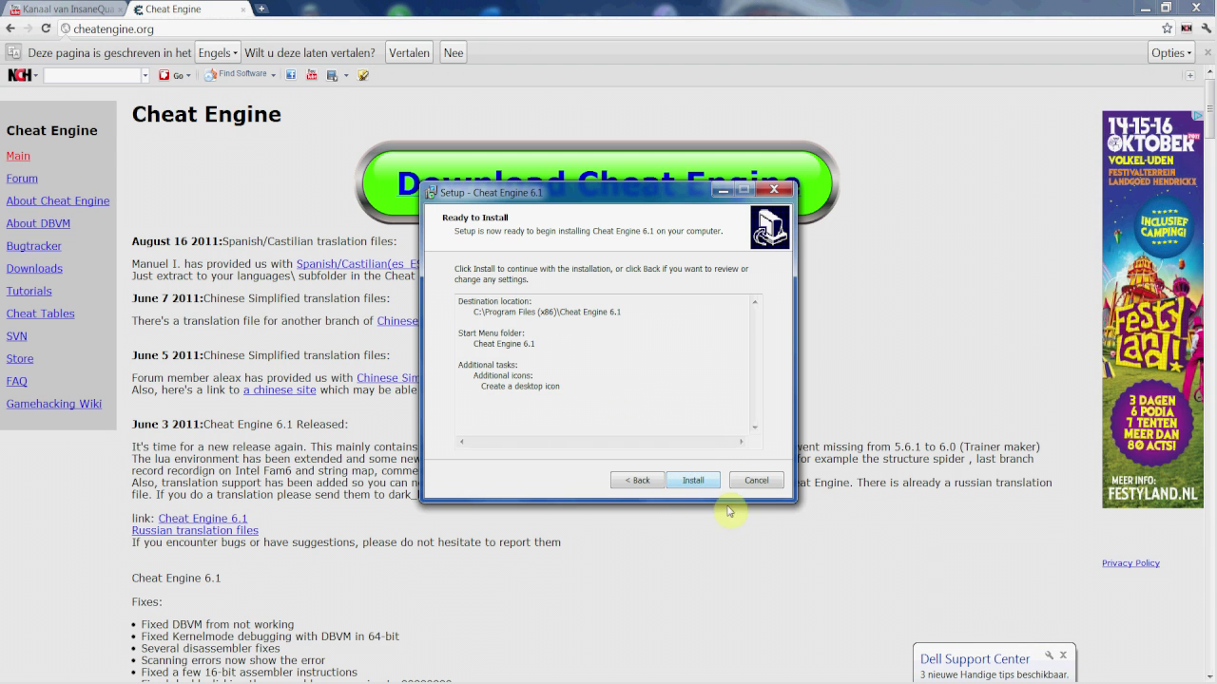
Step: Cancel the Cheat Engine 6.1 setup and confirm exiting without installing
click(752, 480)
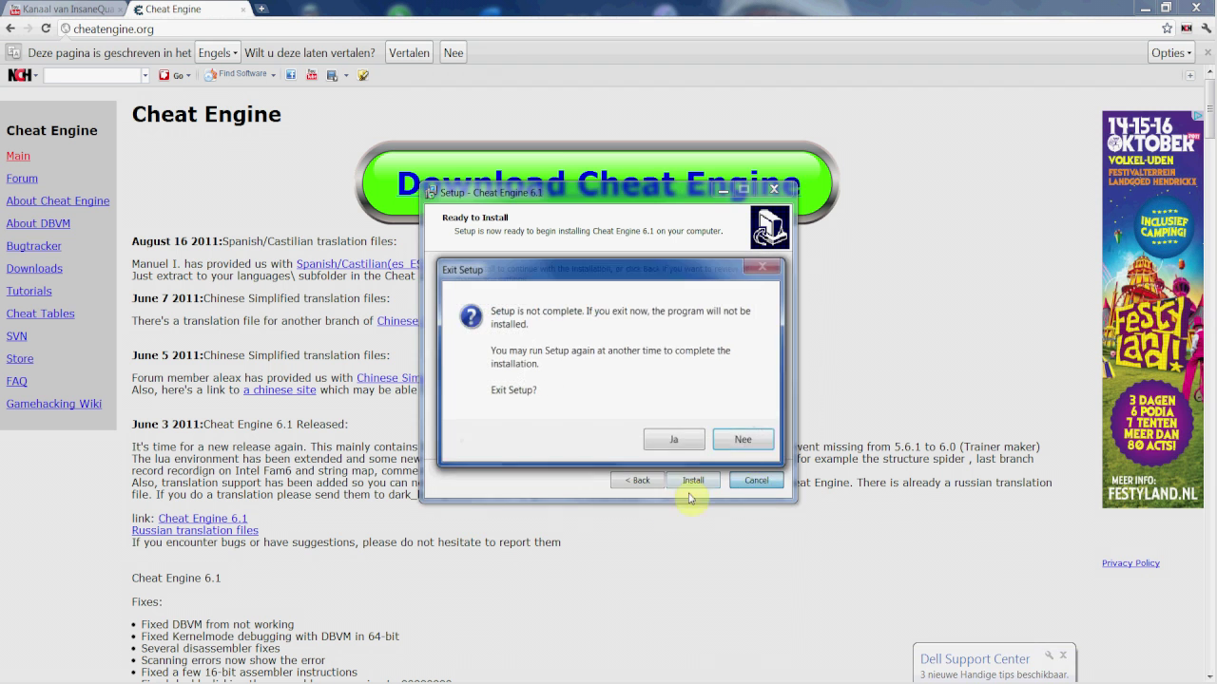
click(675, 439)
click(765, 190)
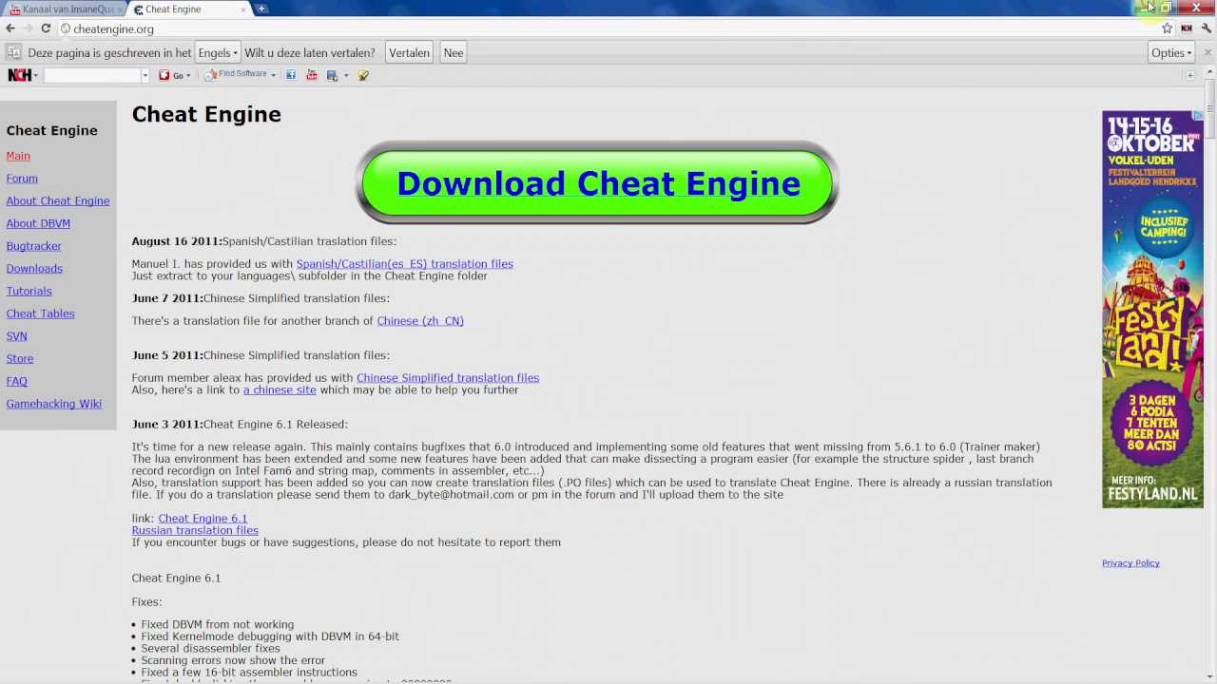
Step: Minimize the browser, move the Cheat Engine shortcut to an empty desktop spot, and open Cheat Engine maximized
click(1148, 8)
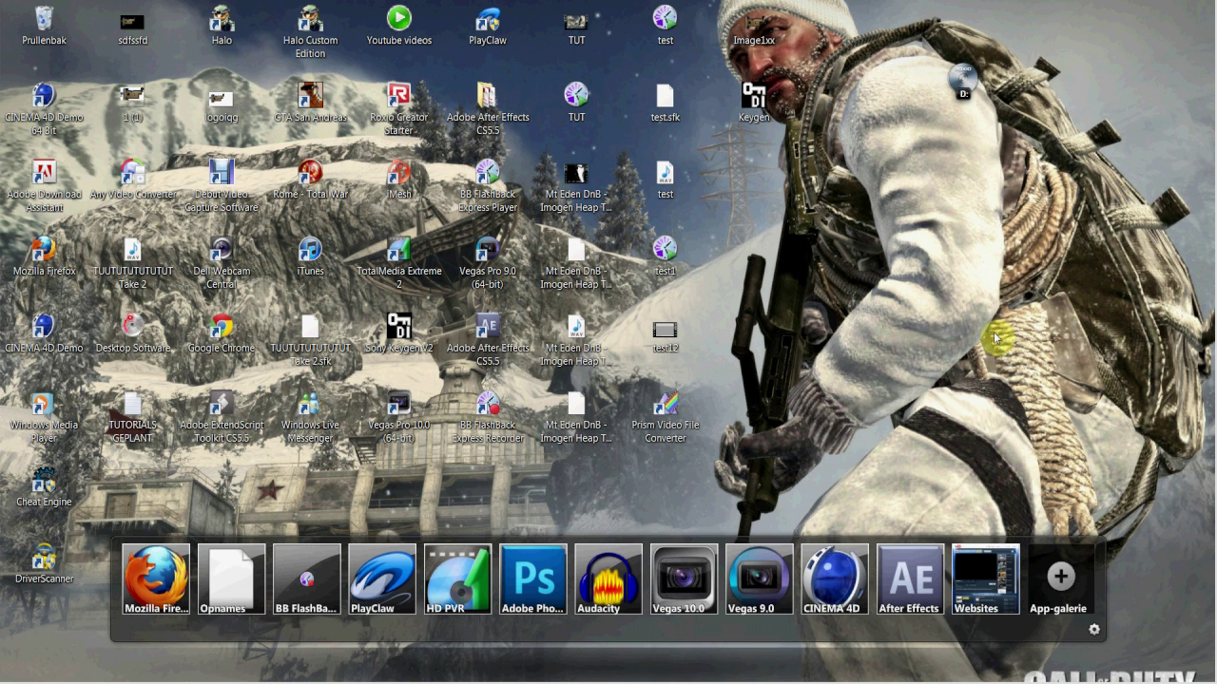
drag(44, 489, 870, 281)
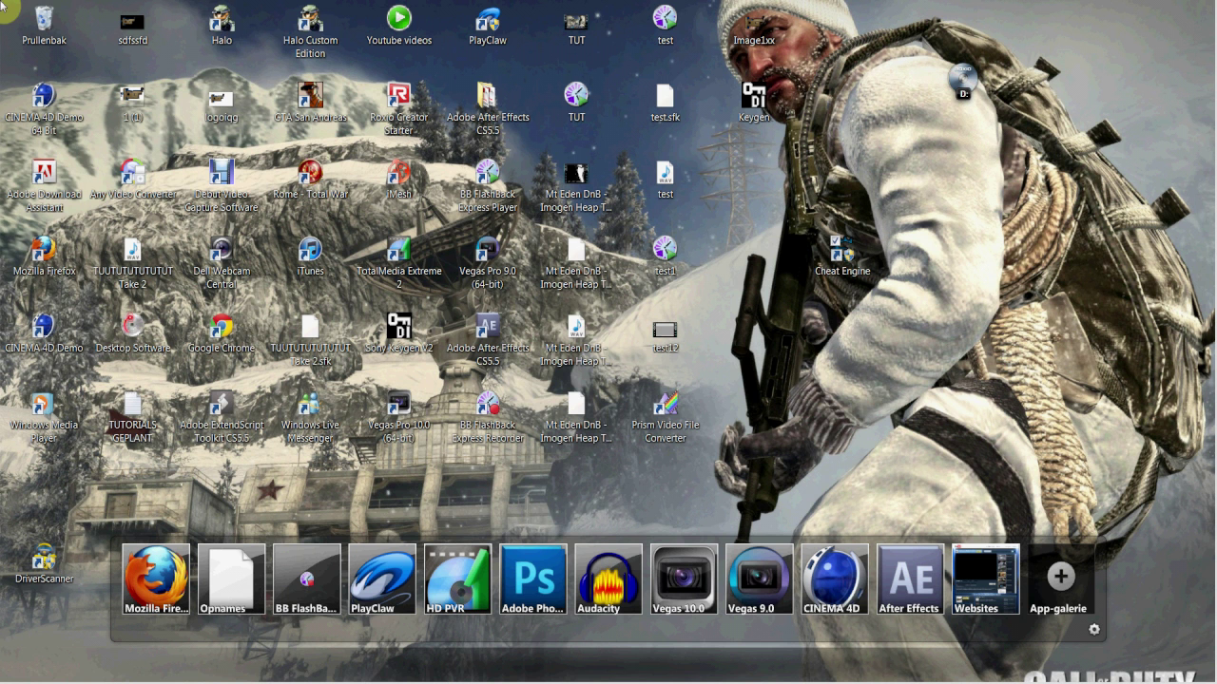
double_click(700, 393)
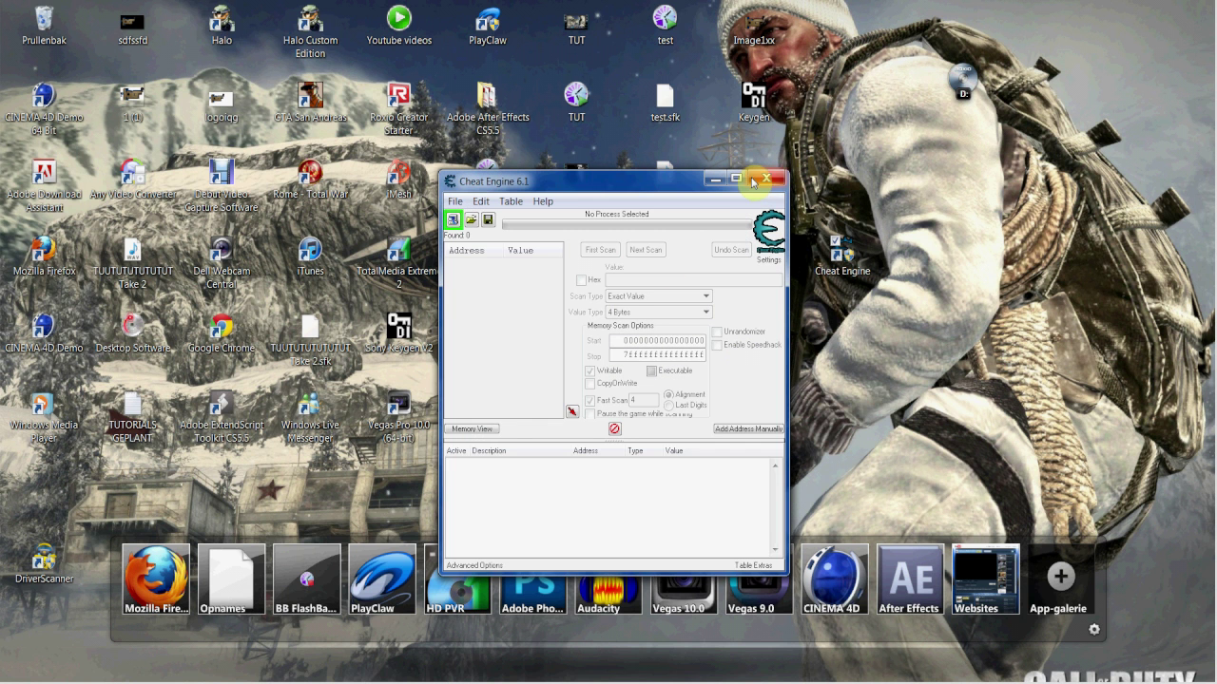
click(738, 179)
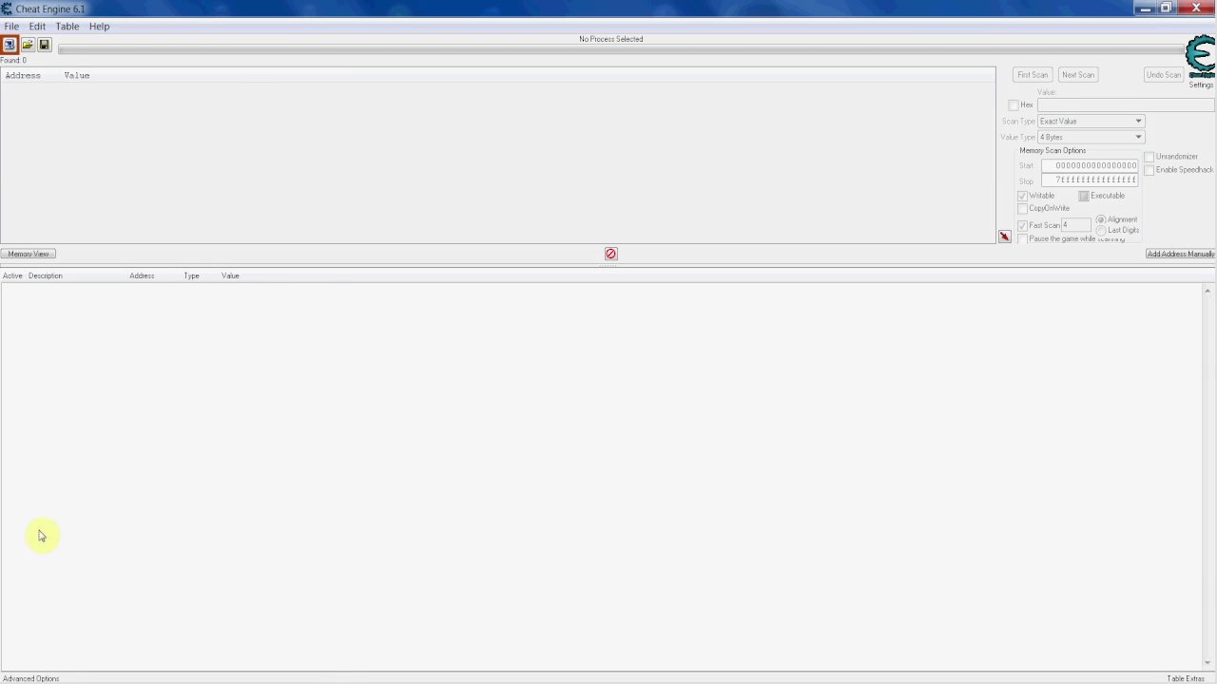
Step: Search the installed programs for "cheat" and open the Cheat Engine tutorial
key(super)
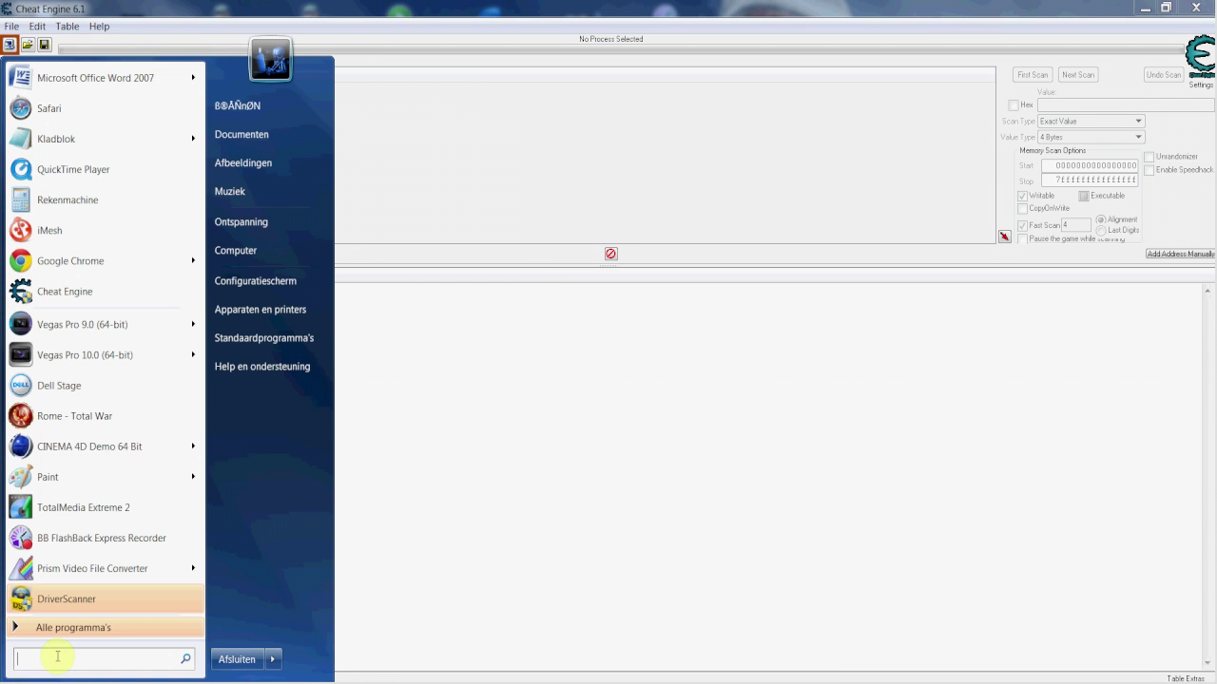
text(cheat)
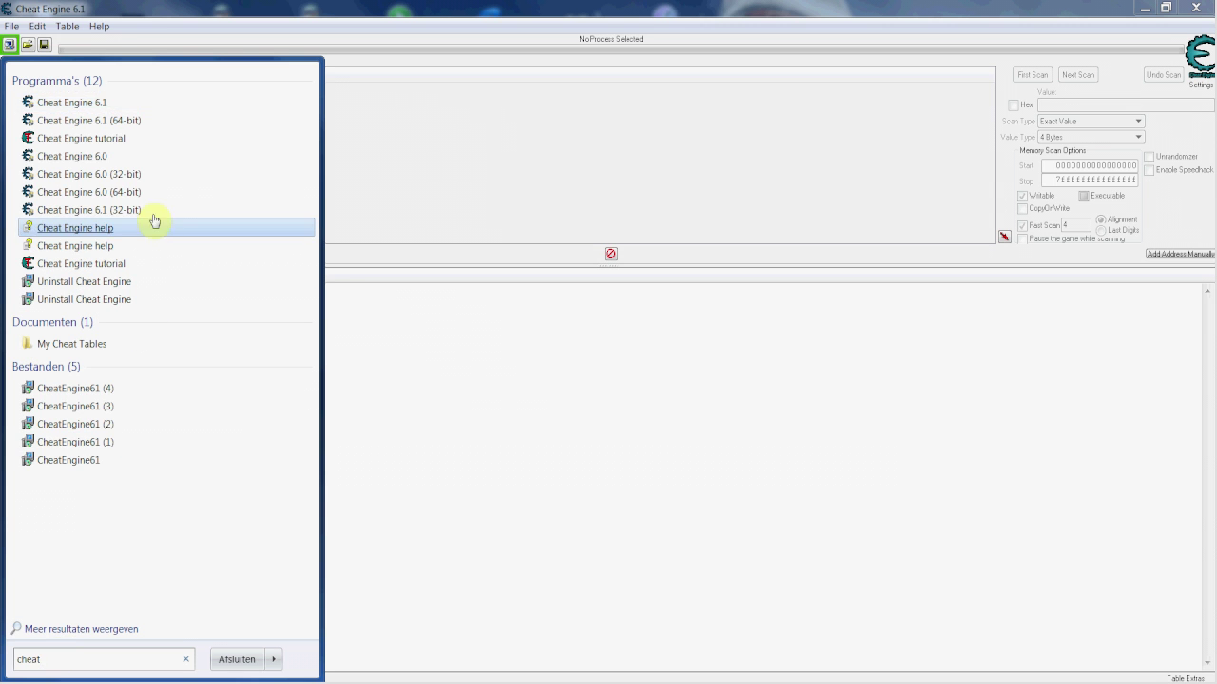
click(122, 145)
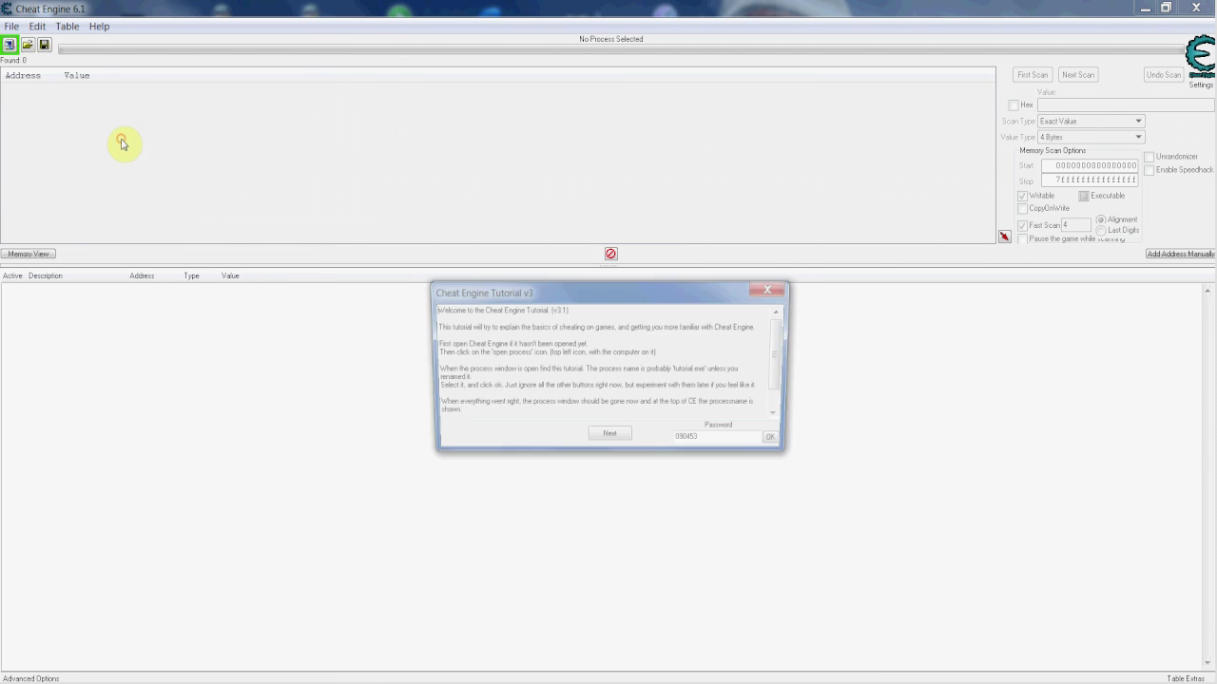
Step: Advance the tutorial to Step 2 by submitting the prefilled password, and reposition the tutorial window
drag(634, 300, 613, 196)
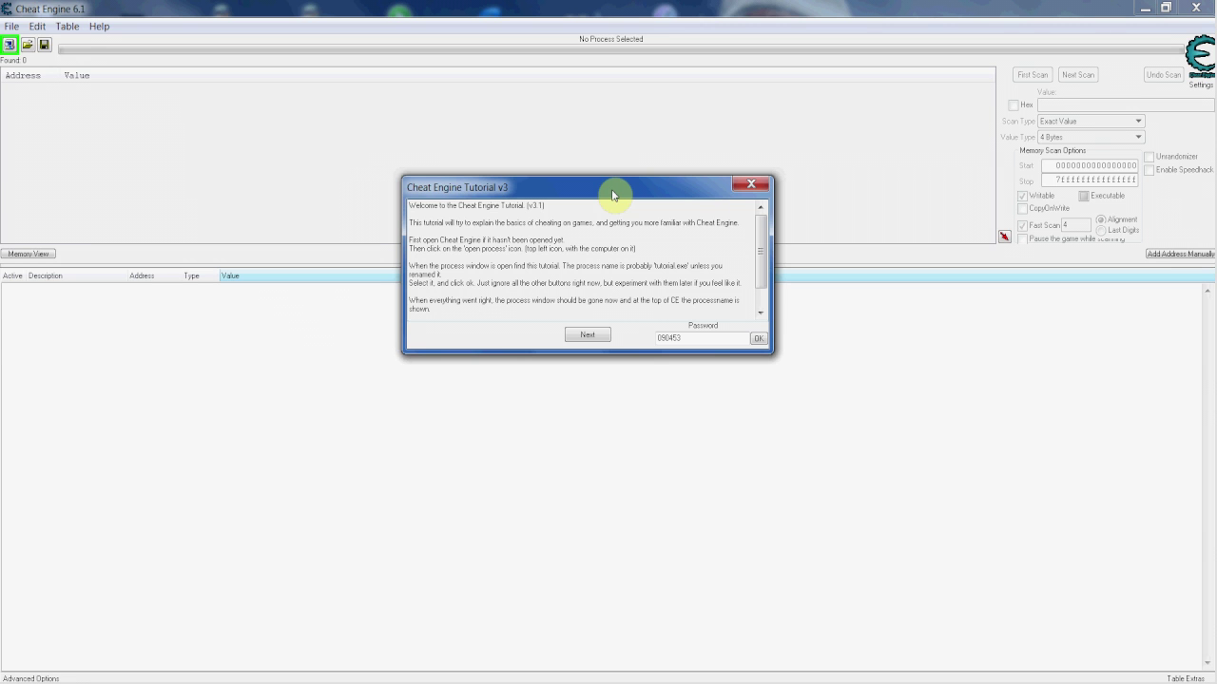
click(658, 275)
click(757, 340)
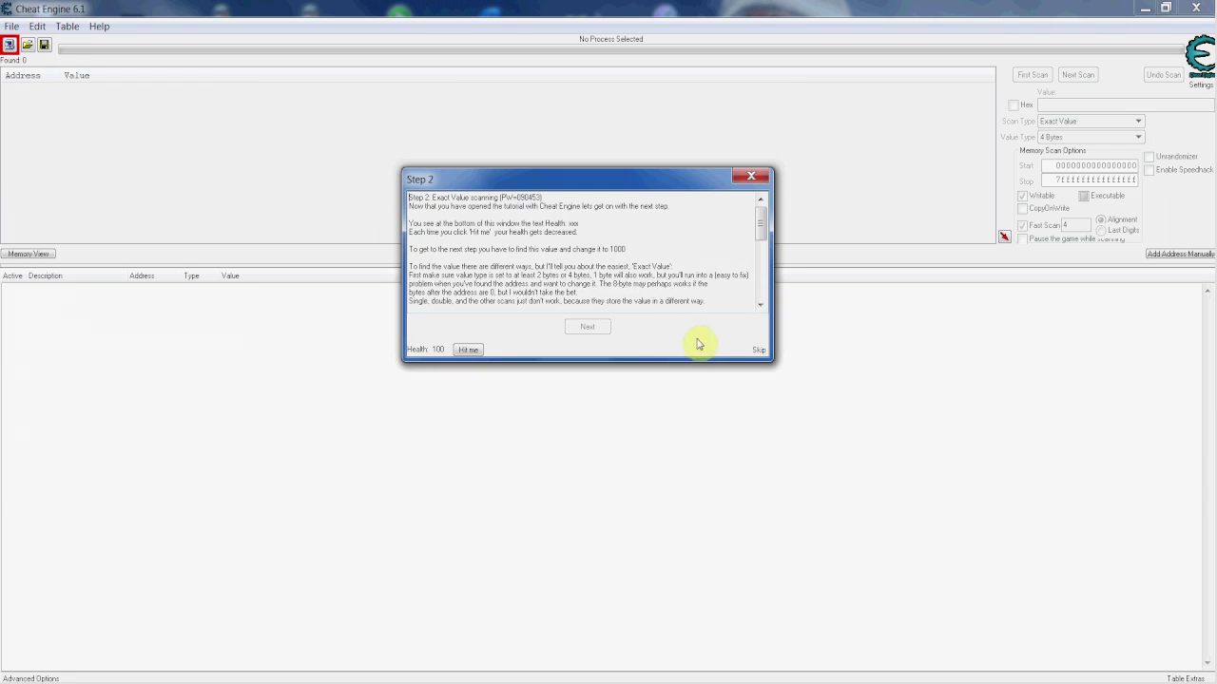
mouse_move(546, 182)
mouse_down()
mouse_move(567, 203)
mouse_move(482, 128)
mouse_up()
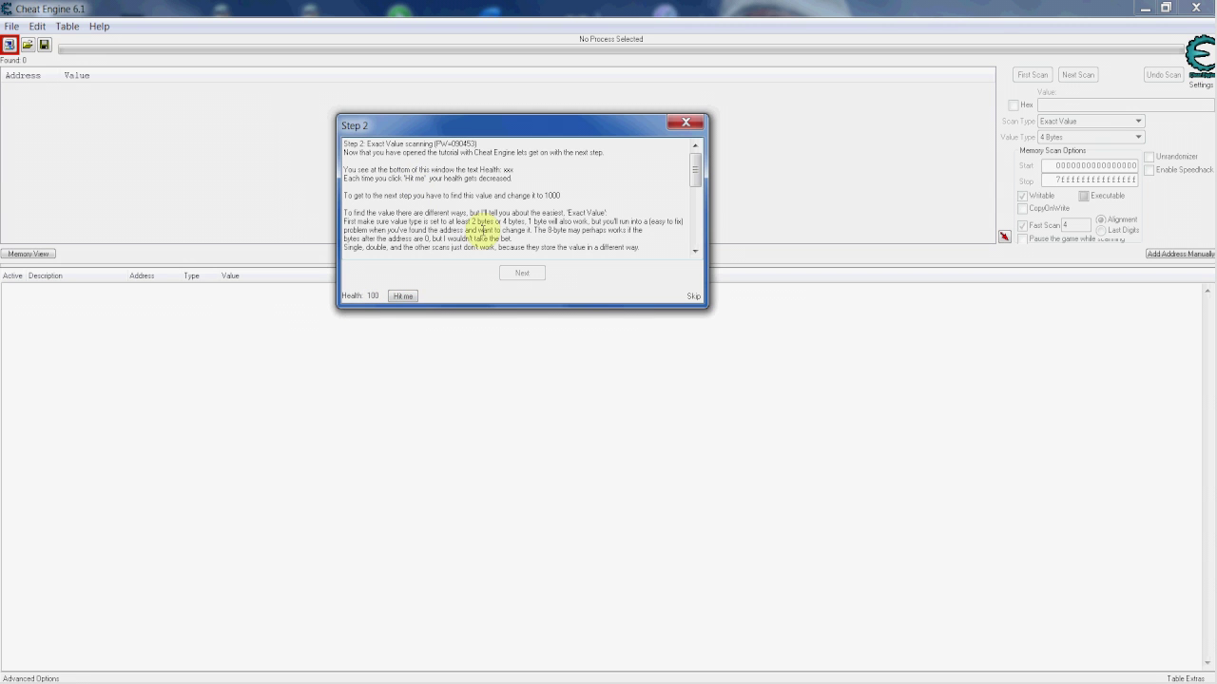
drag(497, 124, 559, 151)
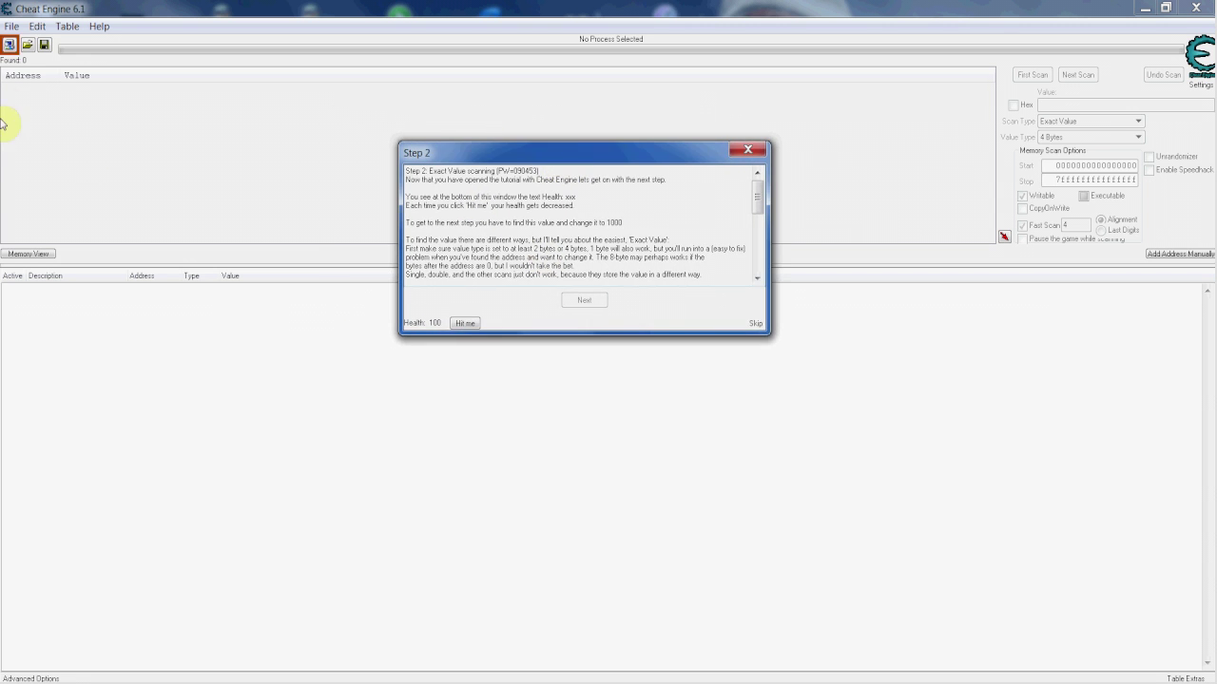
Step: Open the Tutorial-i386.exe process in Cheat Engine from the list of running processes
click(11, 47)
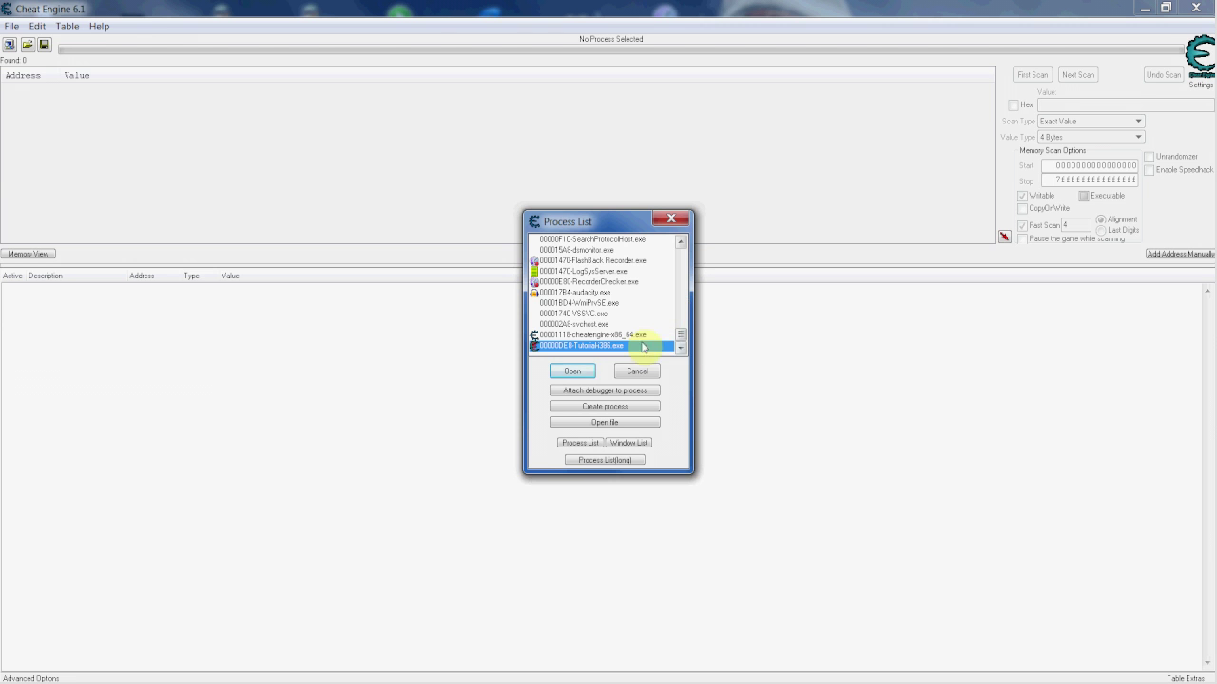
scroll(682, 334, up, 1)
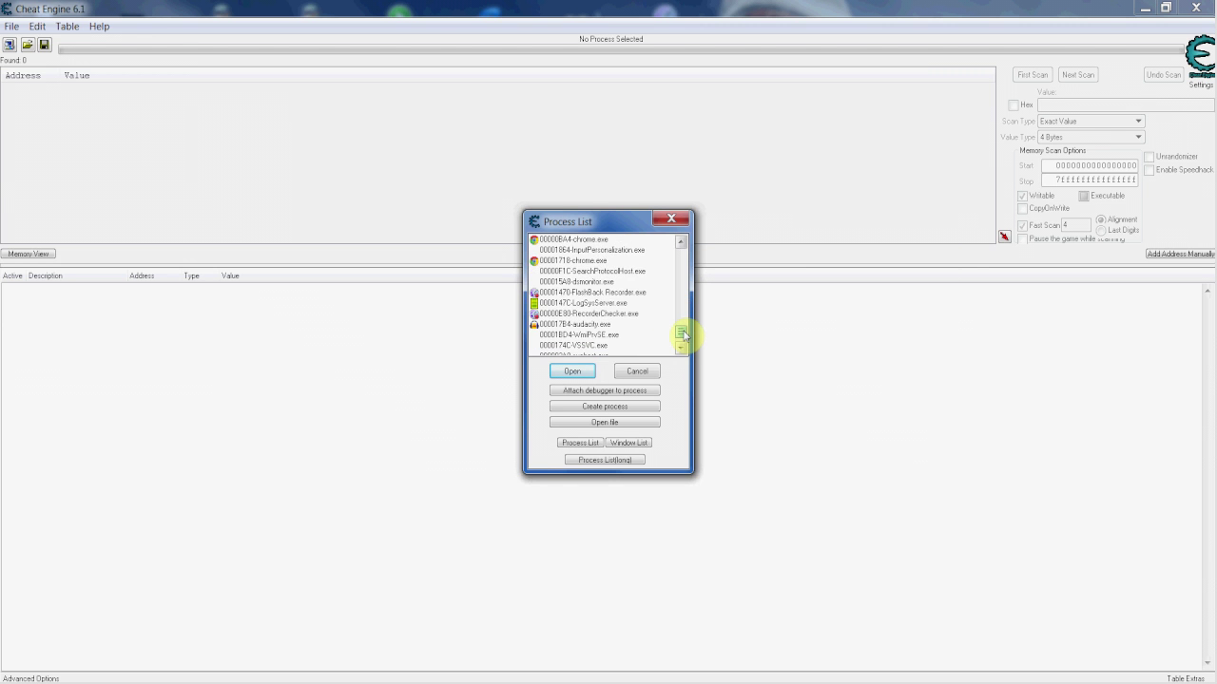
mouse_move(683, 335)
mouse_down()
mouse_move(679, 252)
mouse_move(671, 337)
mouse_up()
click(671, 342)
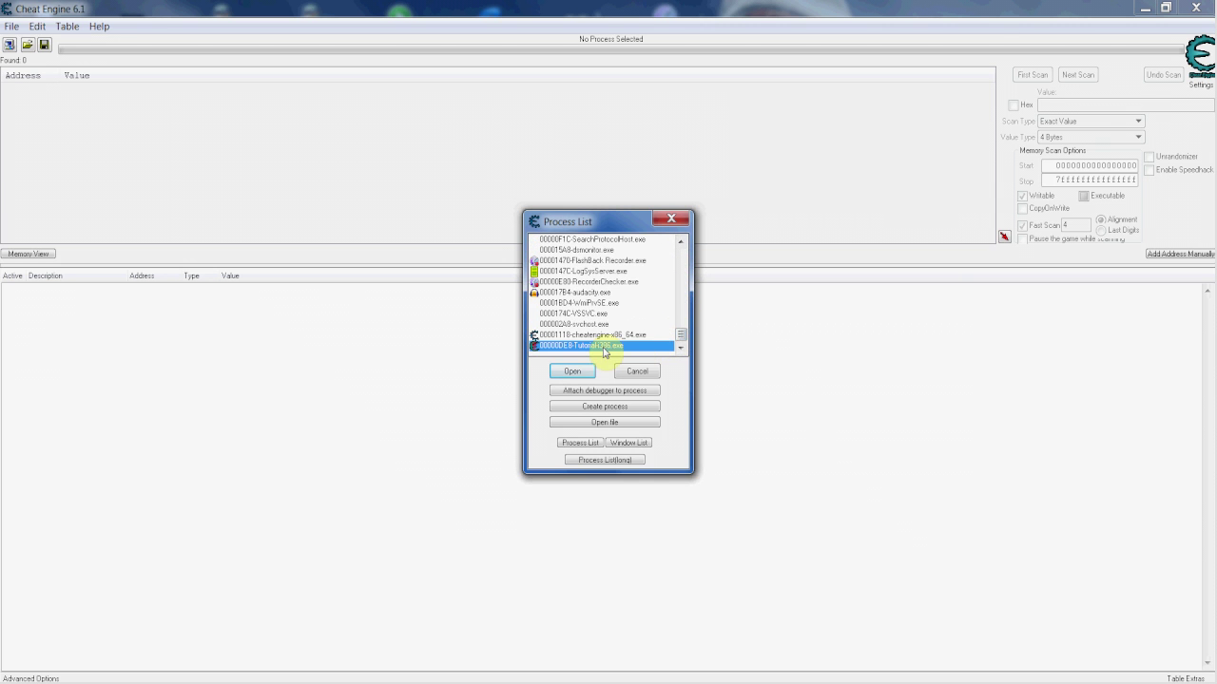
click(572, 372)
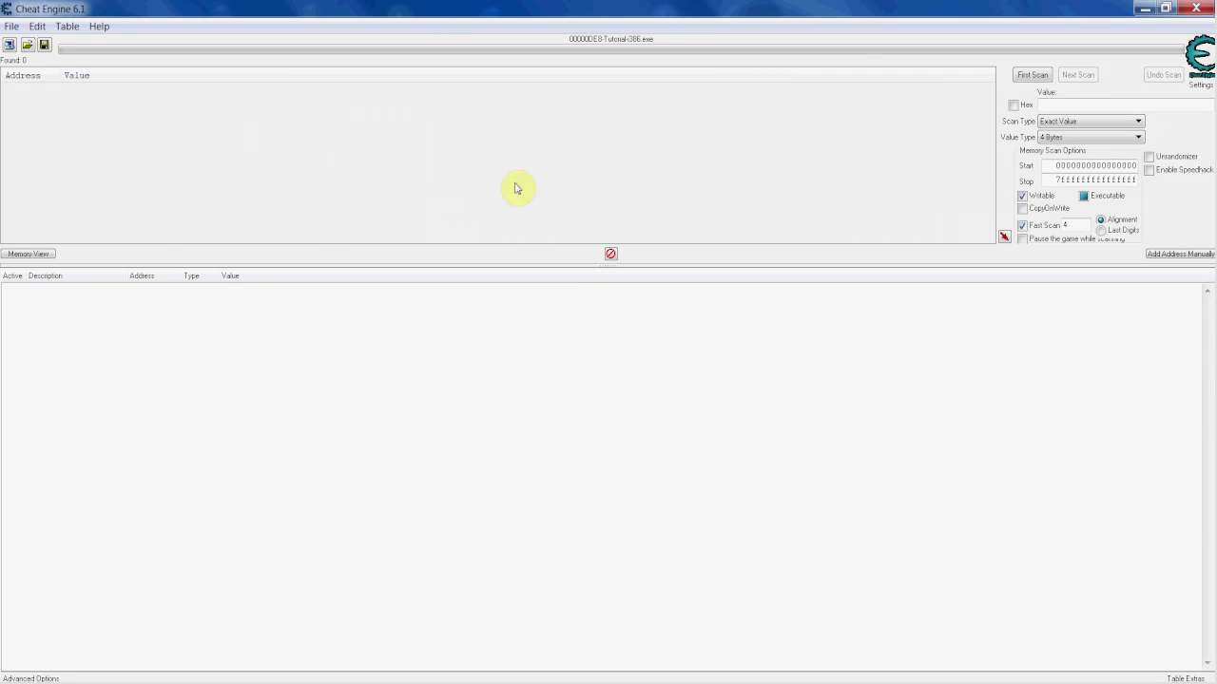
Step: Bring up the tutorial window and move it aside, keeping the scan type at Exact Value and the value type at 4 Bytes
click(620, 677)
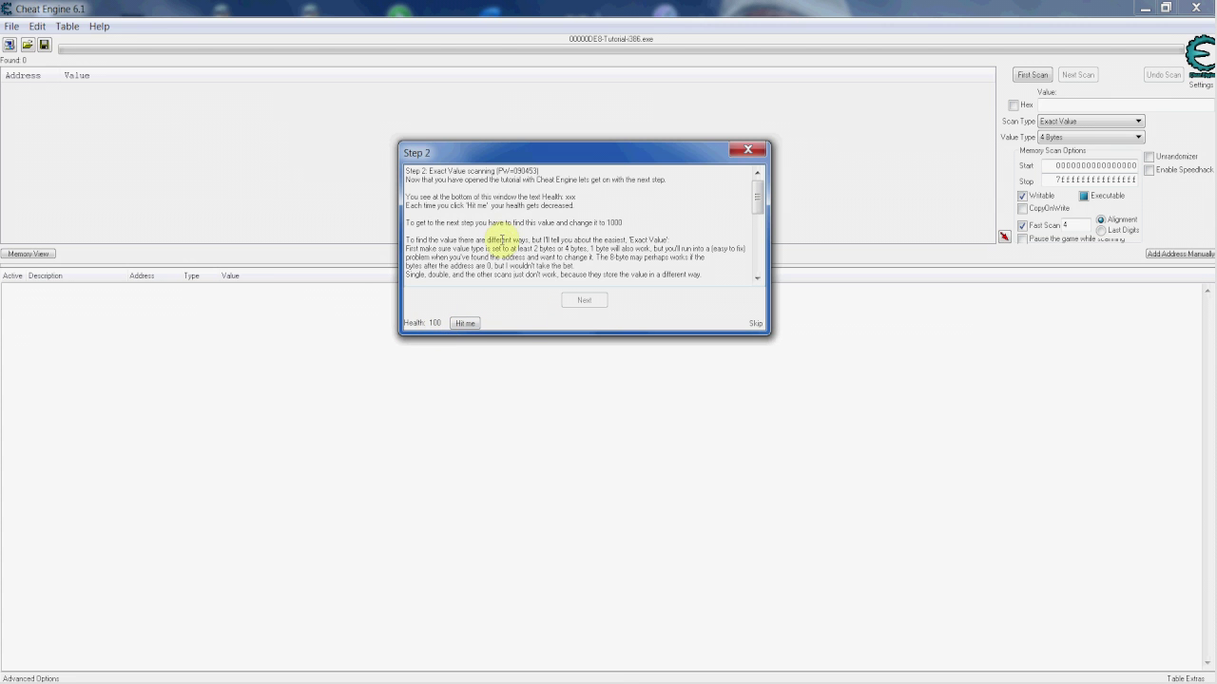
drag(609, 160, 494, 156)
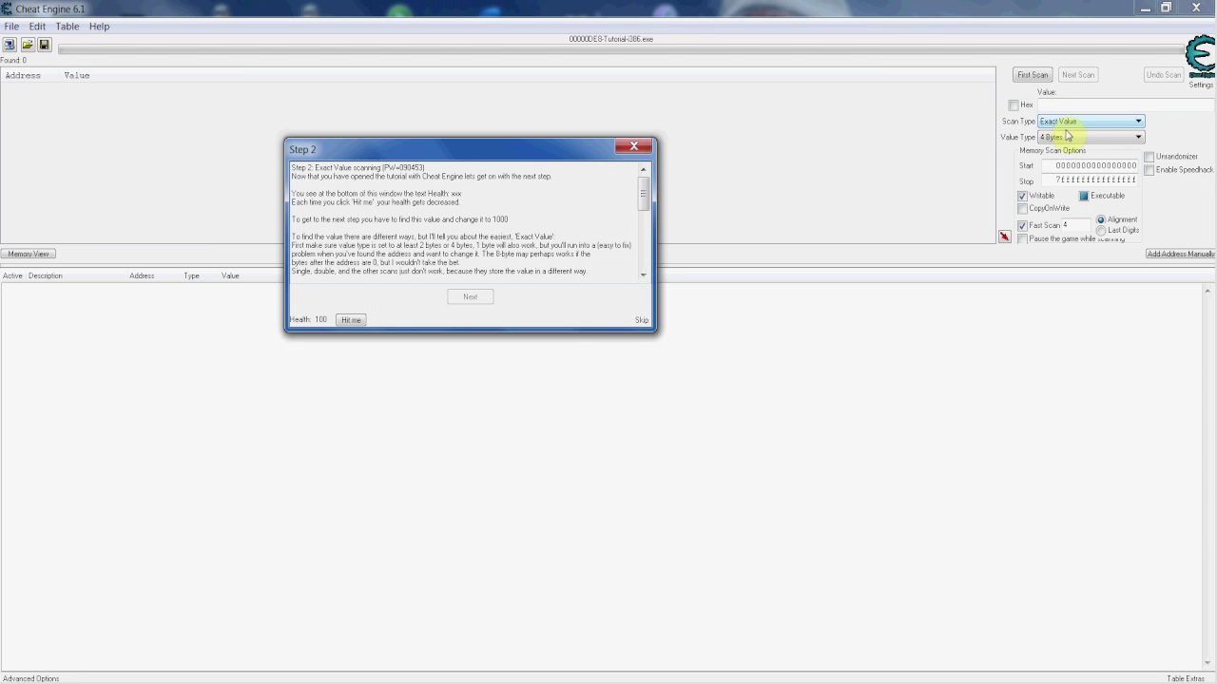
click(1071, 127)
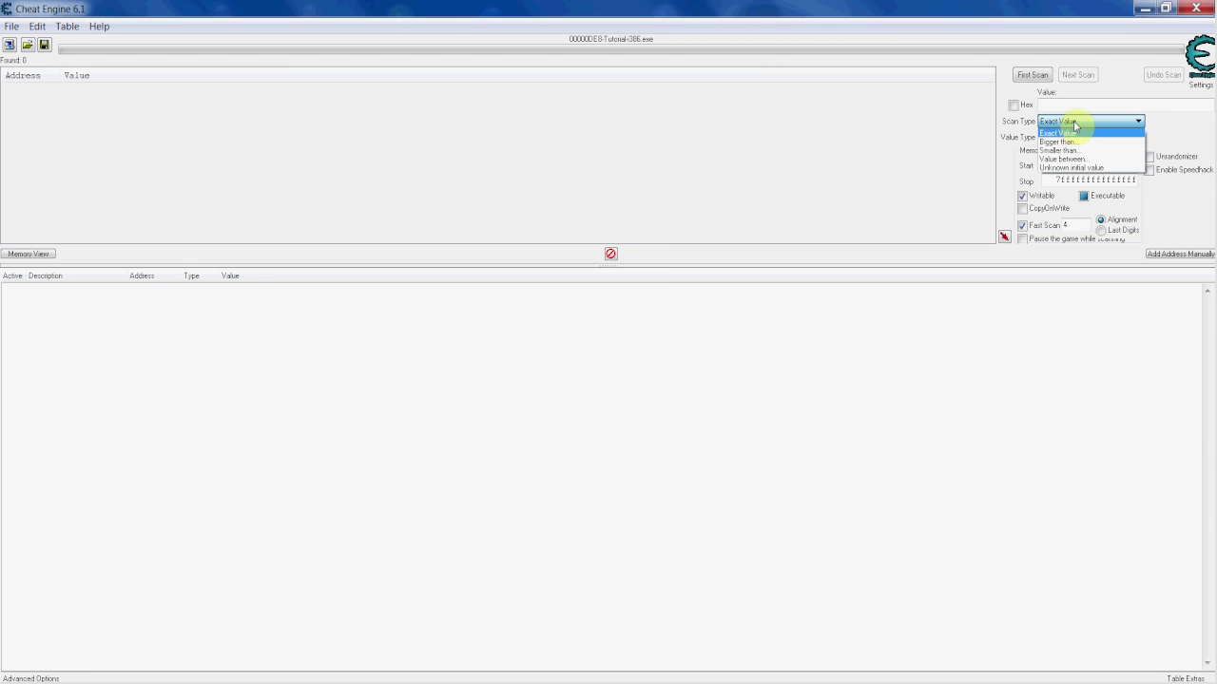
click(1074, 132)
click(1071, 141)
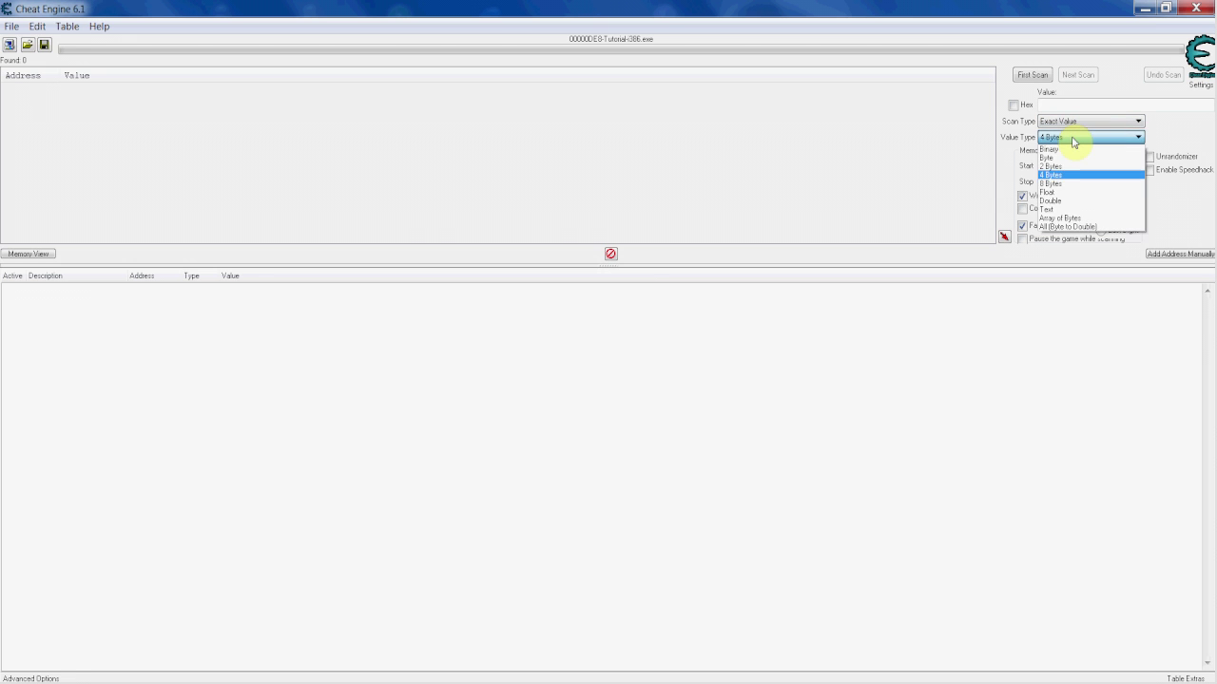
click(1073, 141)
Step: Run a first scan for the tutorial's health value of 100 and look through the found addresses
key(alt+Tab)
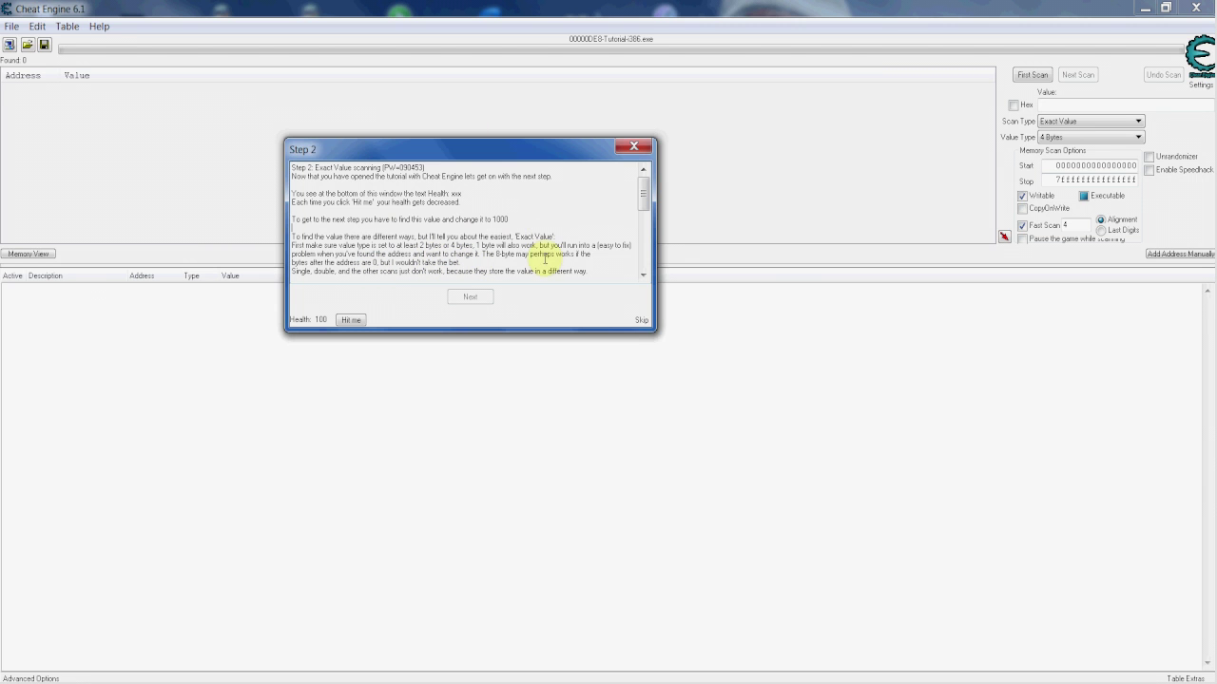
click(1052, 105)
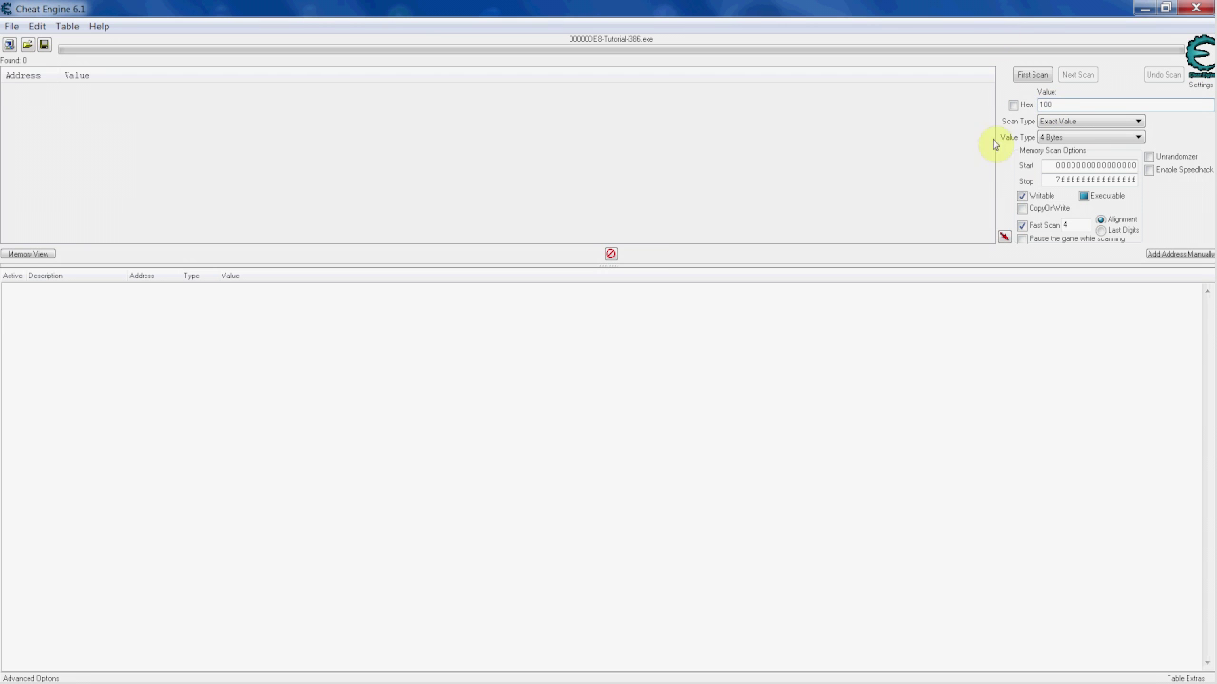
click(1033, 76)
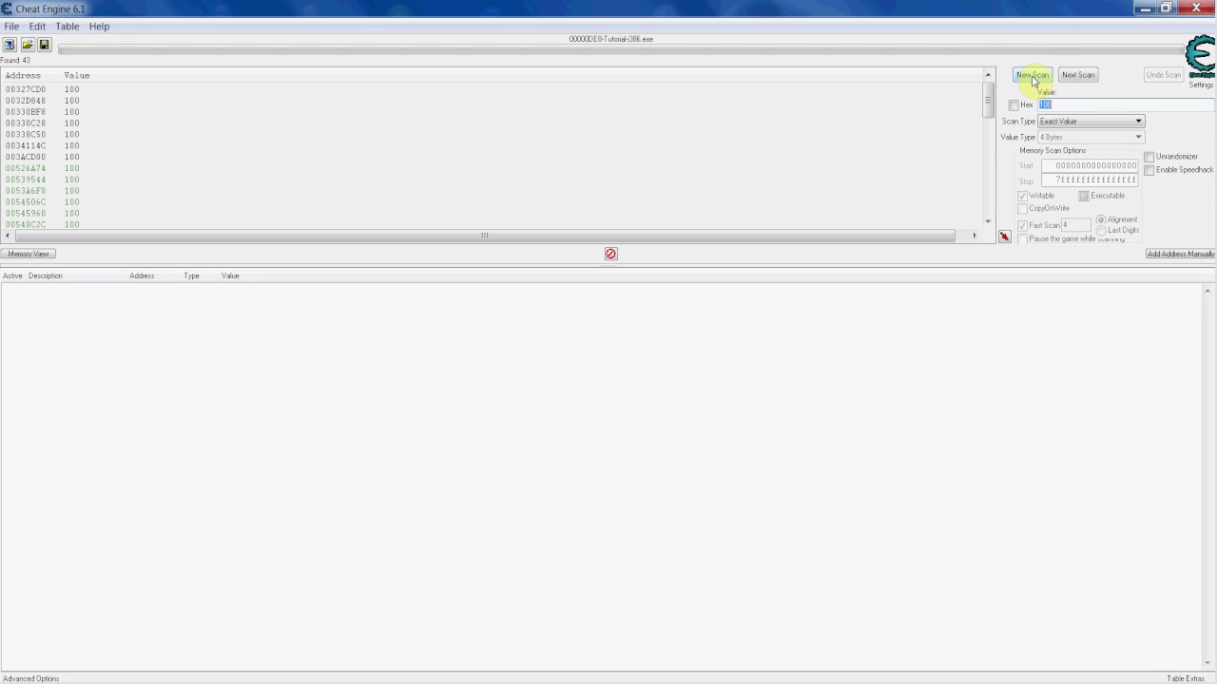
drag(990, 101, 972, 200)
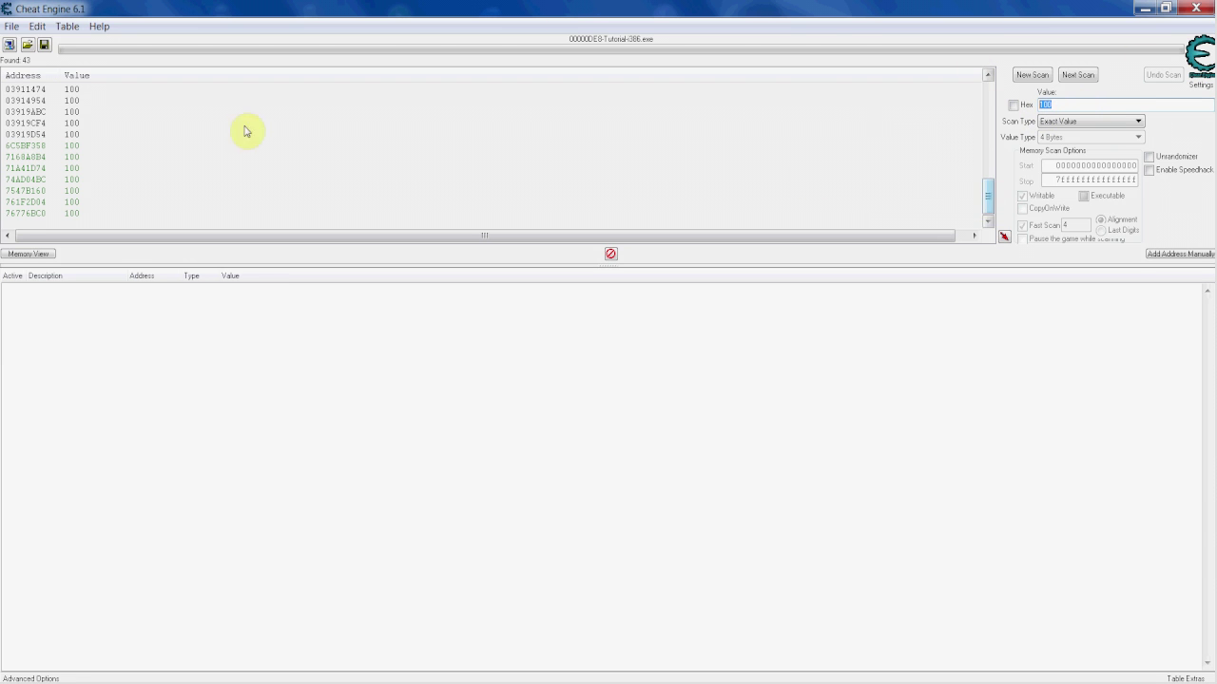
Step: Take one hit in the tutorial to lower the health, and run a next scan for 98
click(608, 683)
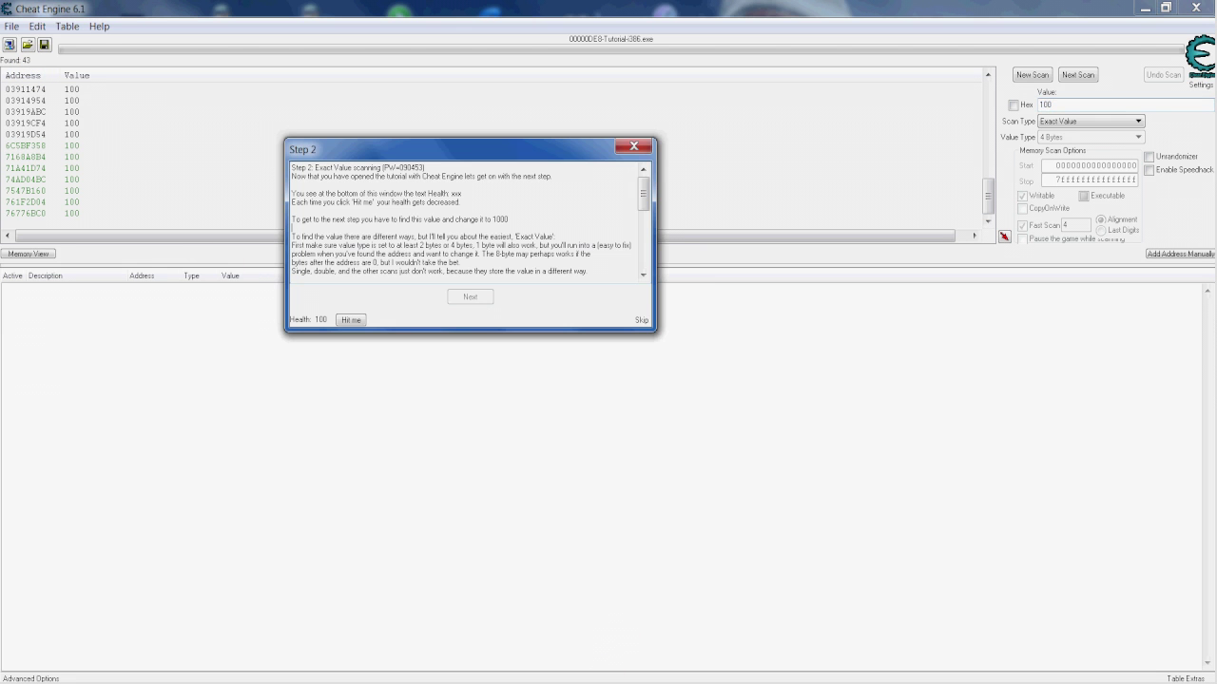
click(351, 320)
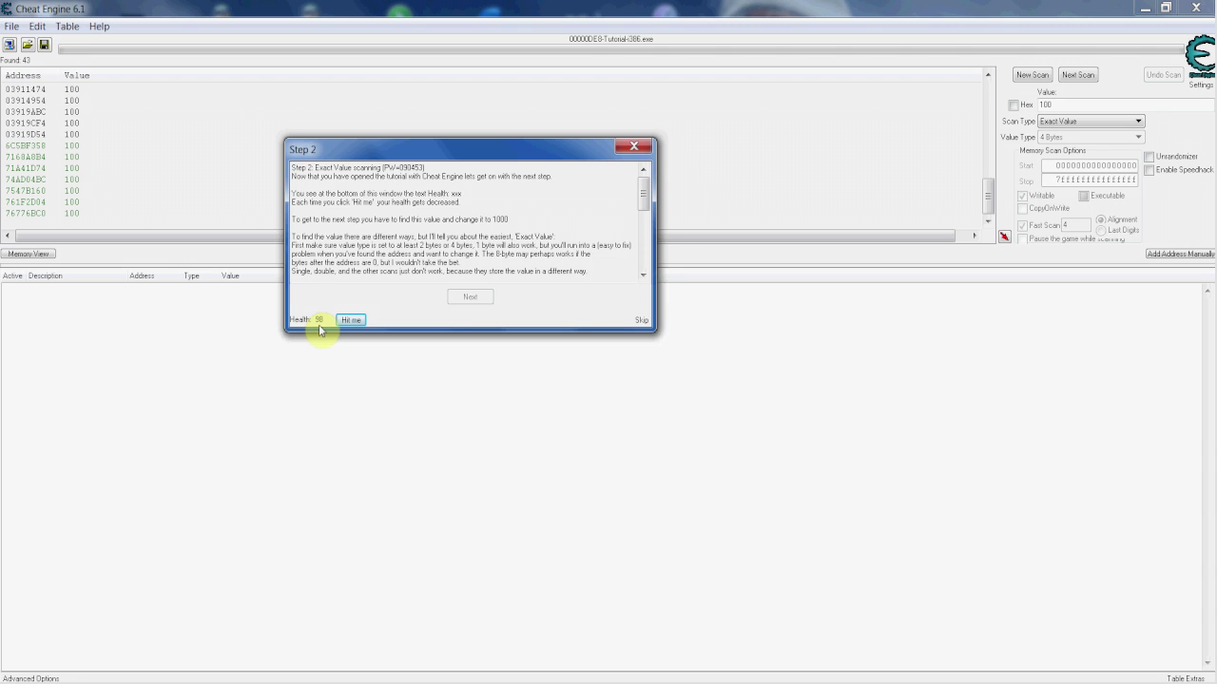
double_click(1046, 103)
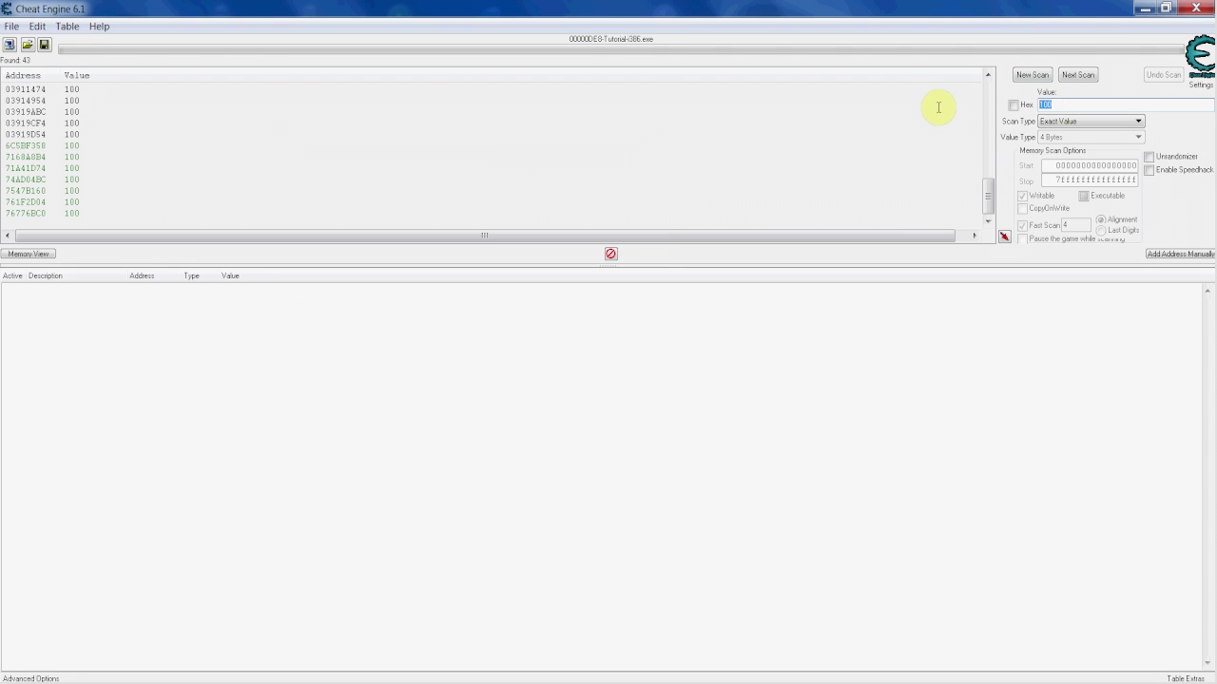
text(98)
key(Tab)
click(1068, 76)
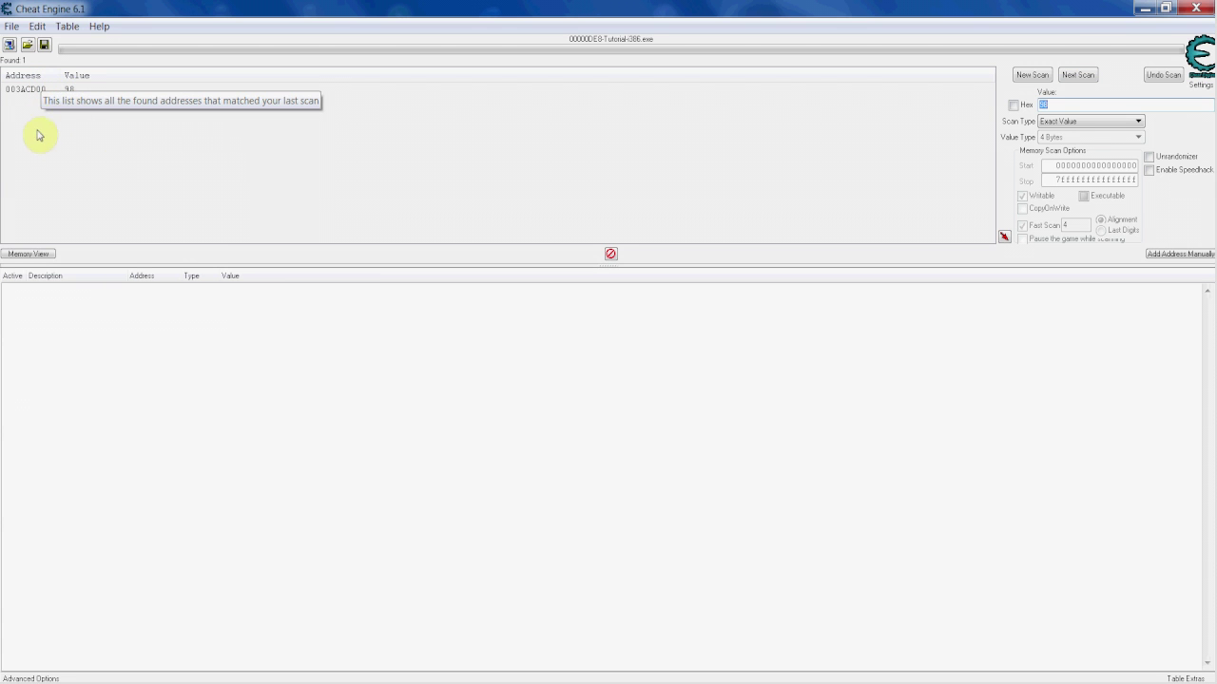
Step: Add the address found by the scan to the address list
right_click(54, 92)
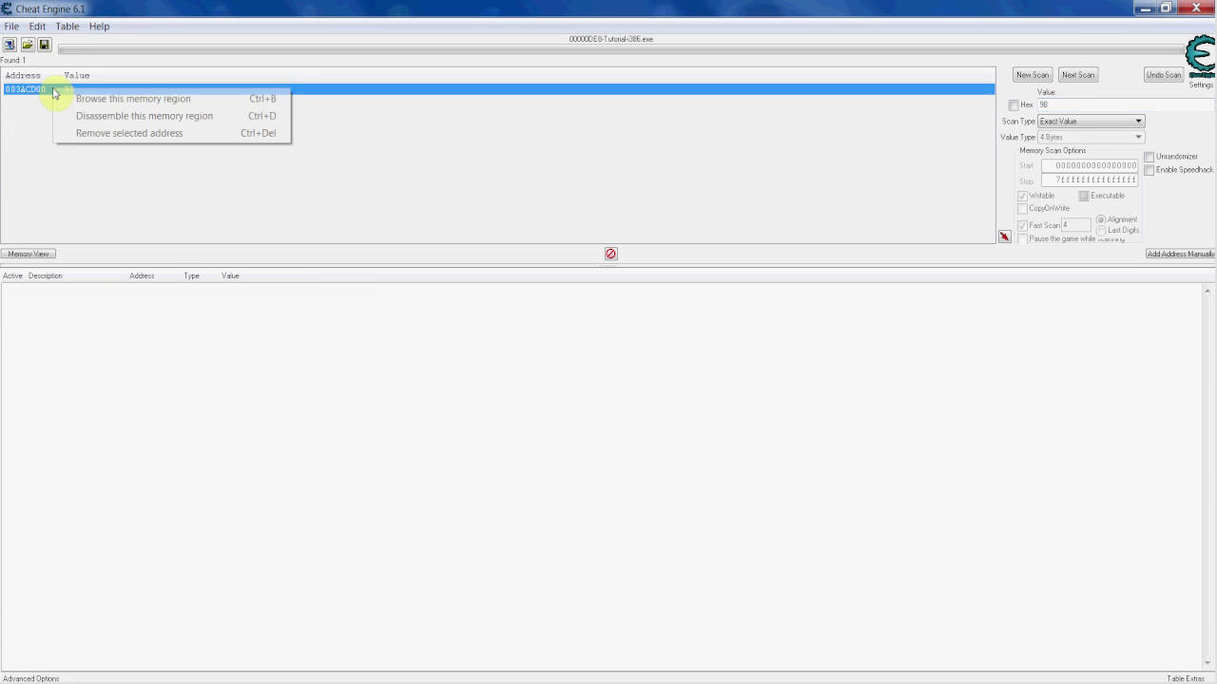
click(31, 88)
double_click(32, 89)
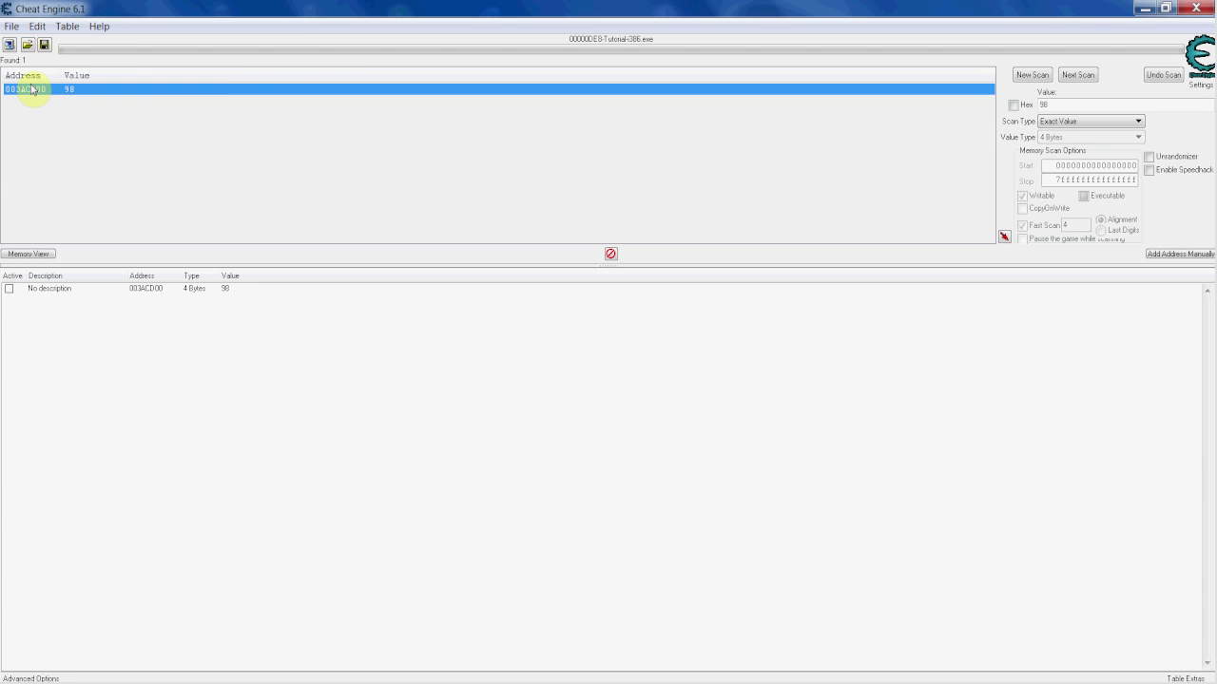
Step: Change the value of the listed health address to 1000 and advance the tutorial to Step 3
click(108, 289)
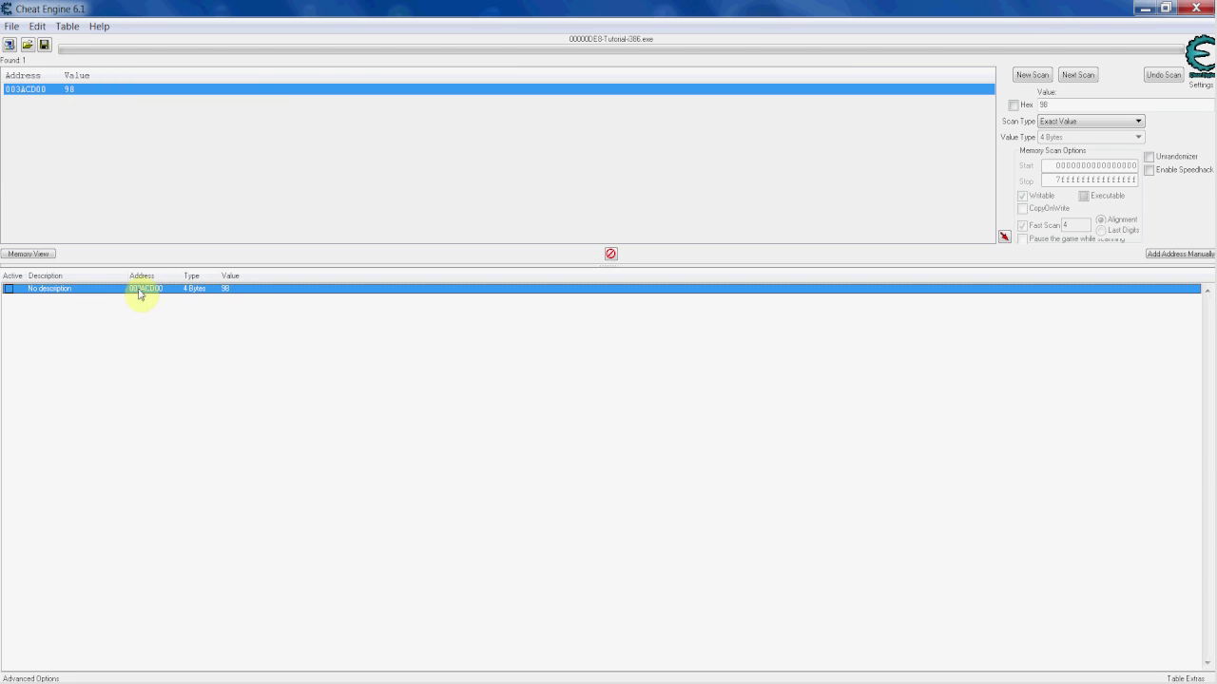
right_click(95, 290)
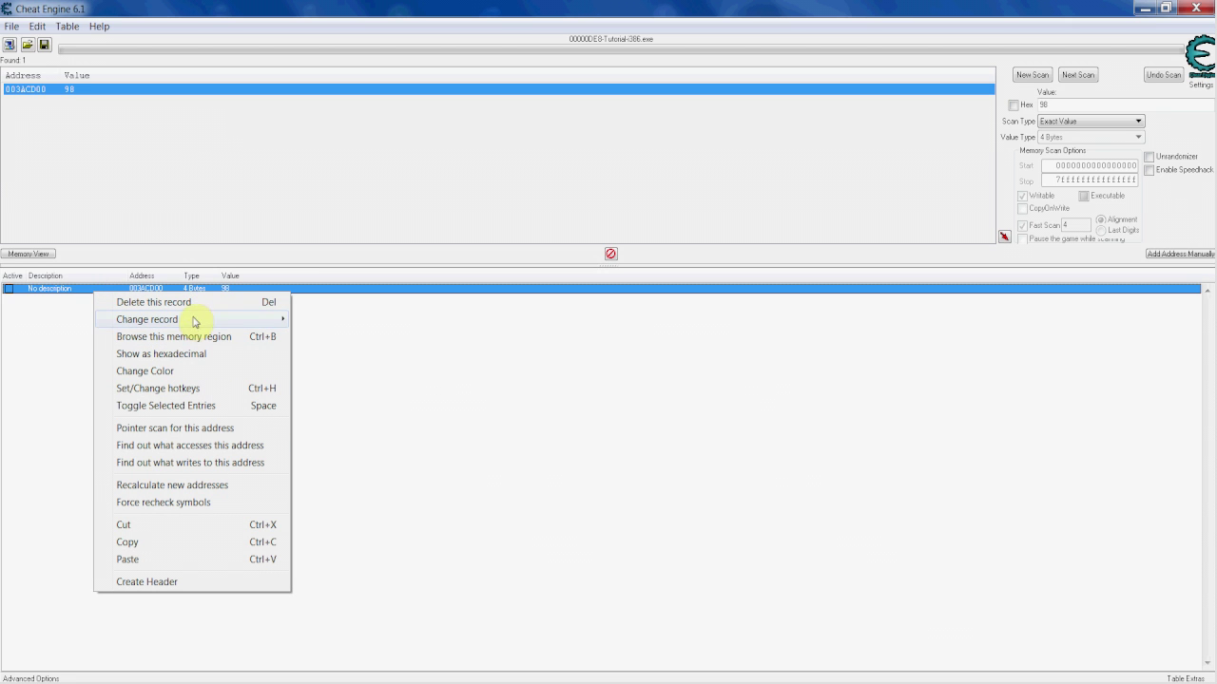
mouse_move(175, 321)
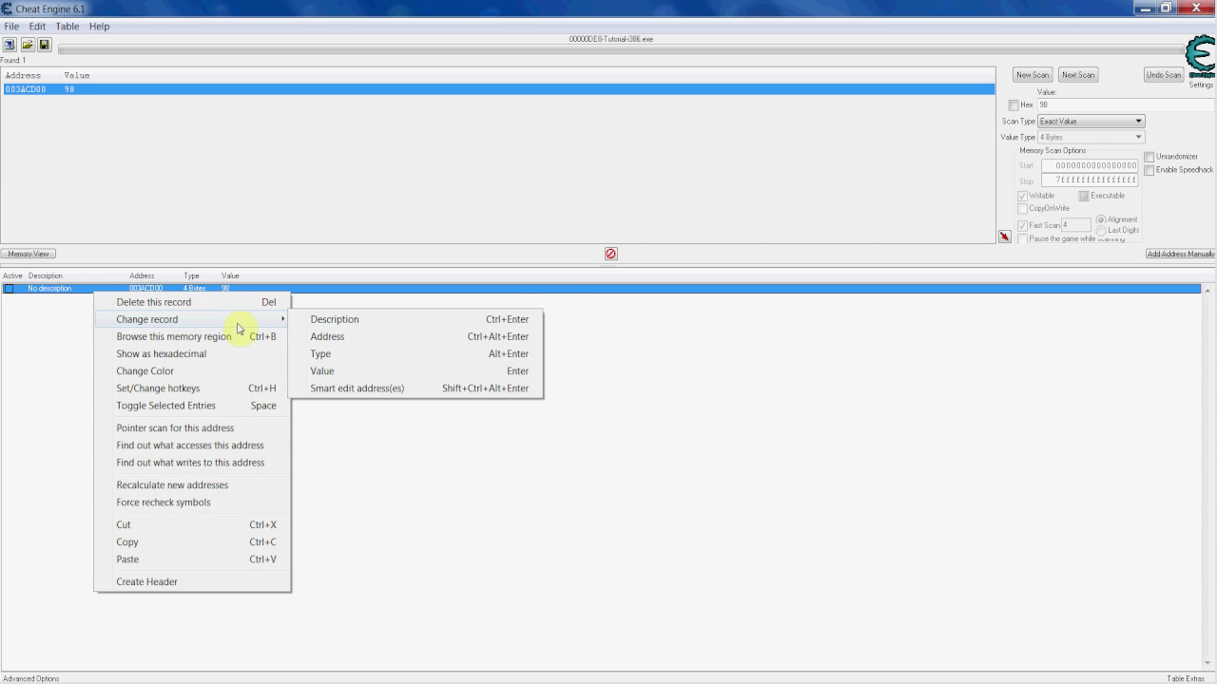
click(321, 371)
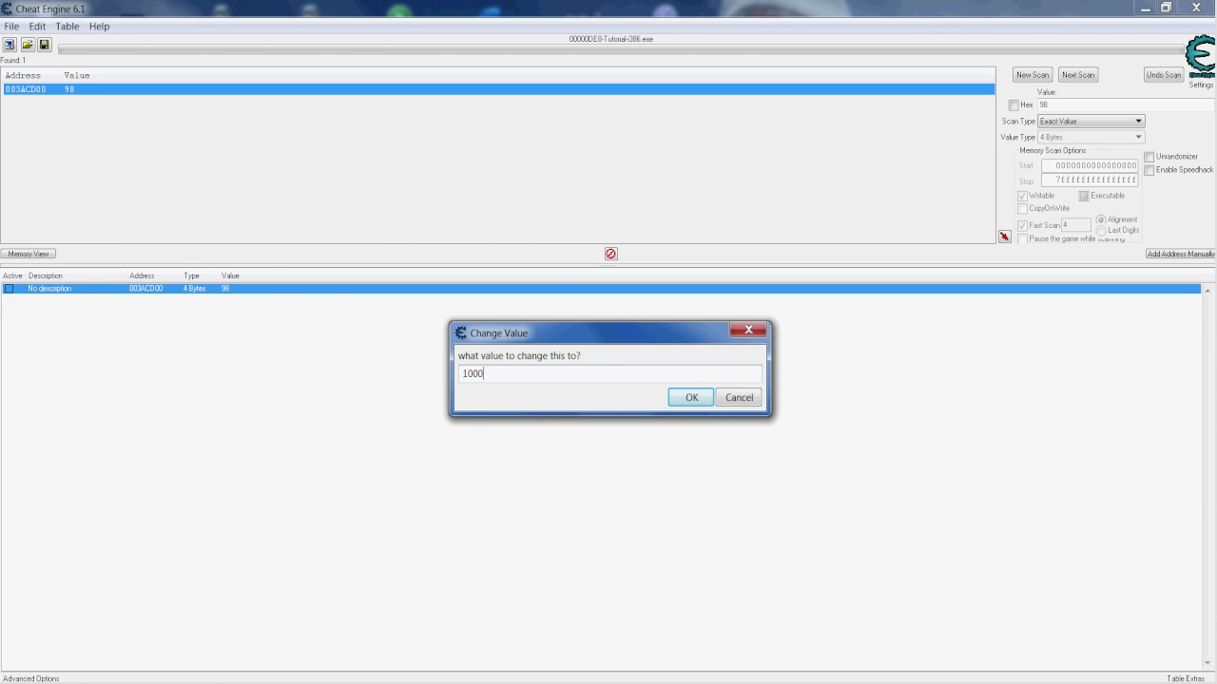
text(1000)
key(alt+Tab)
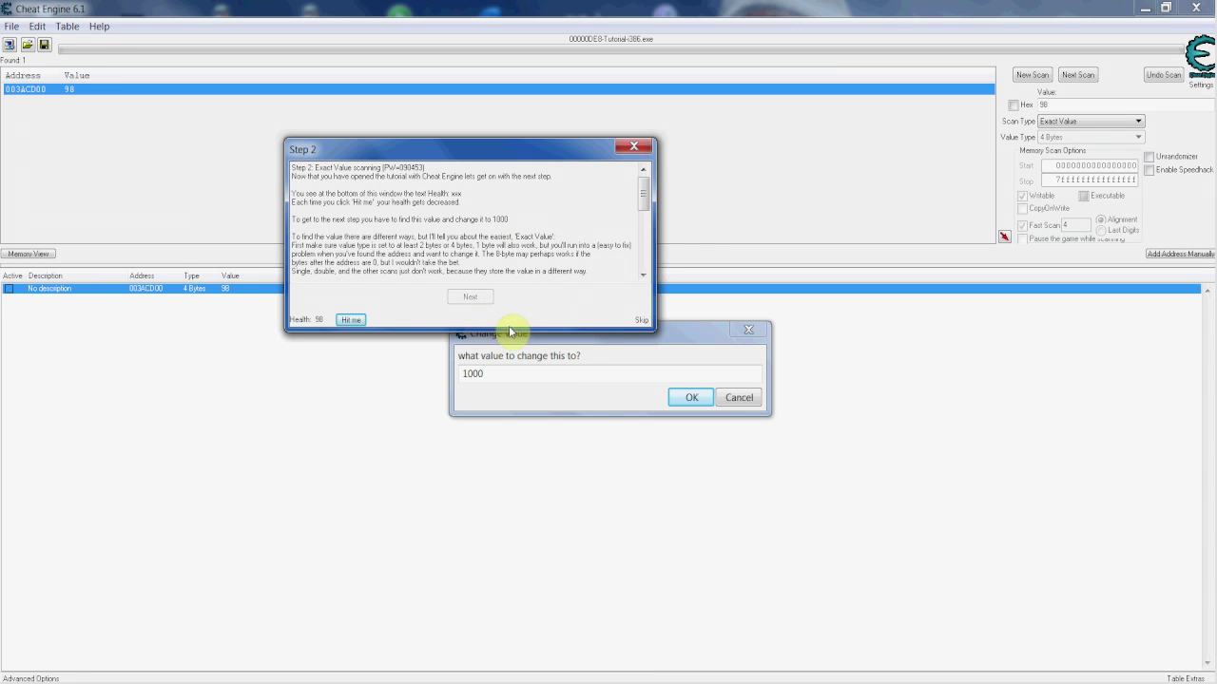
click(570, 404)
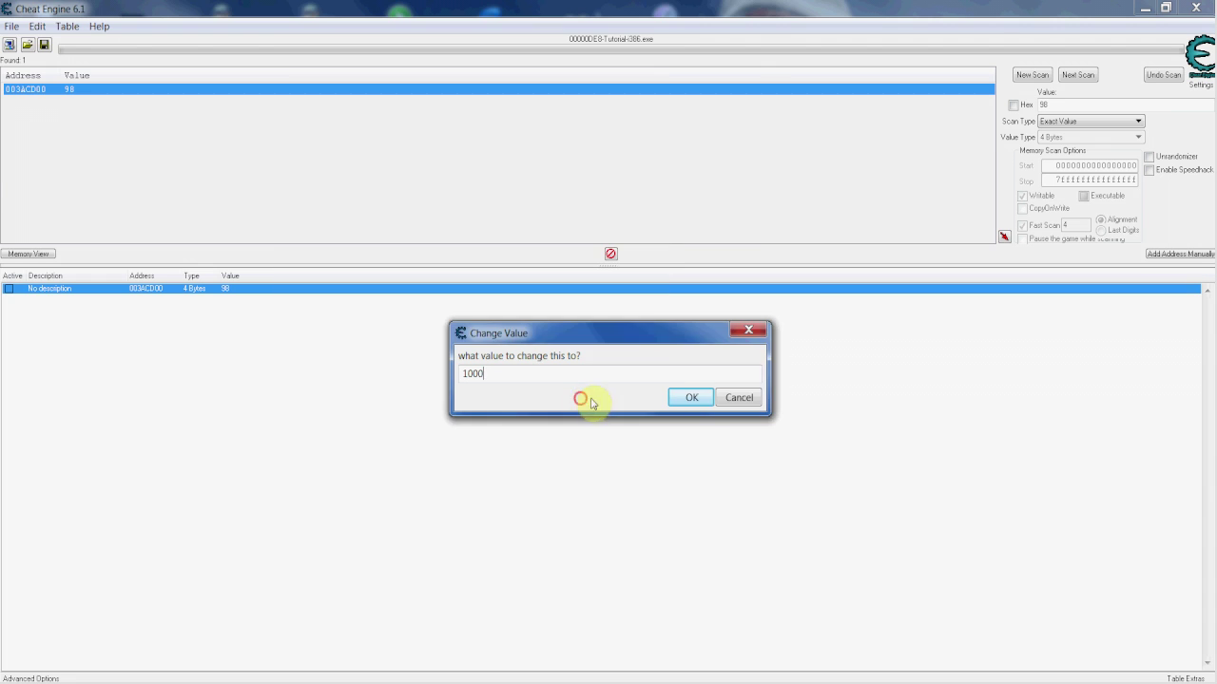
click(688, 399)
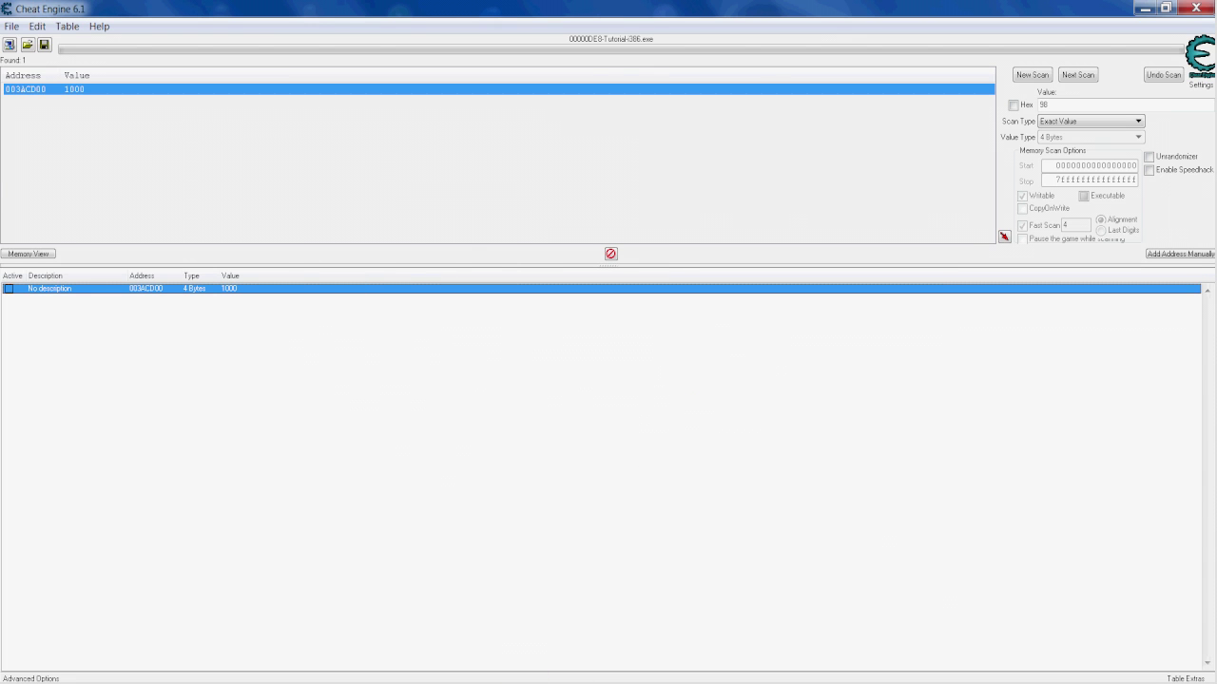
key(alt+Tab)
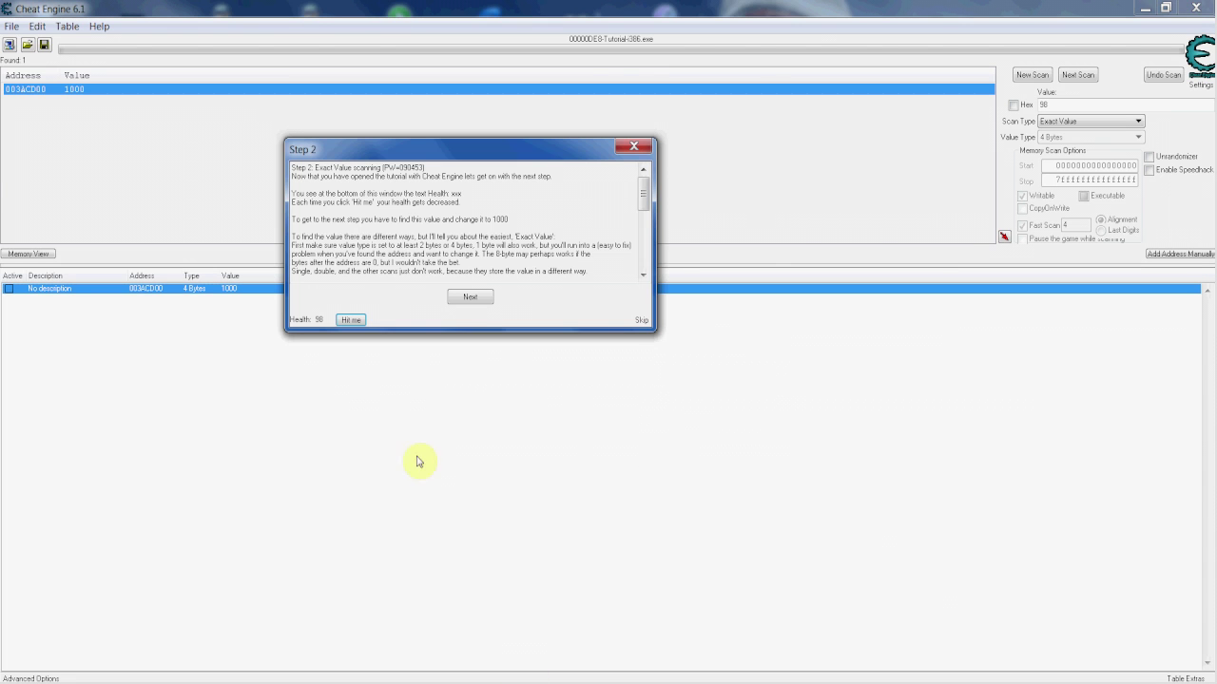
click(467, 298)
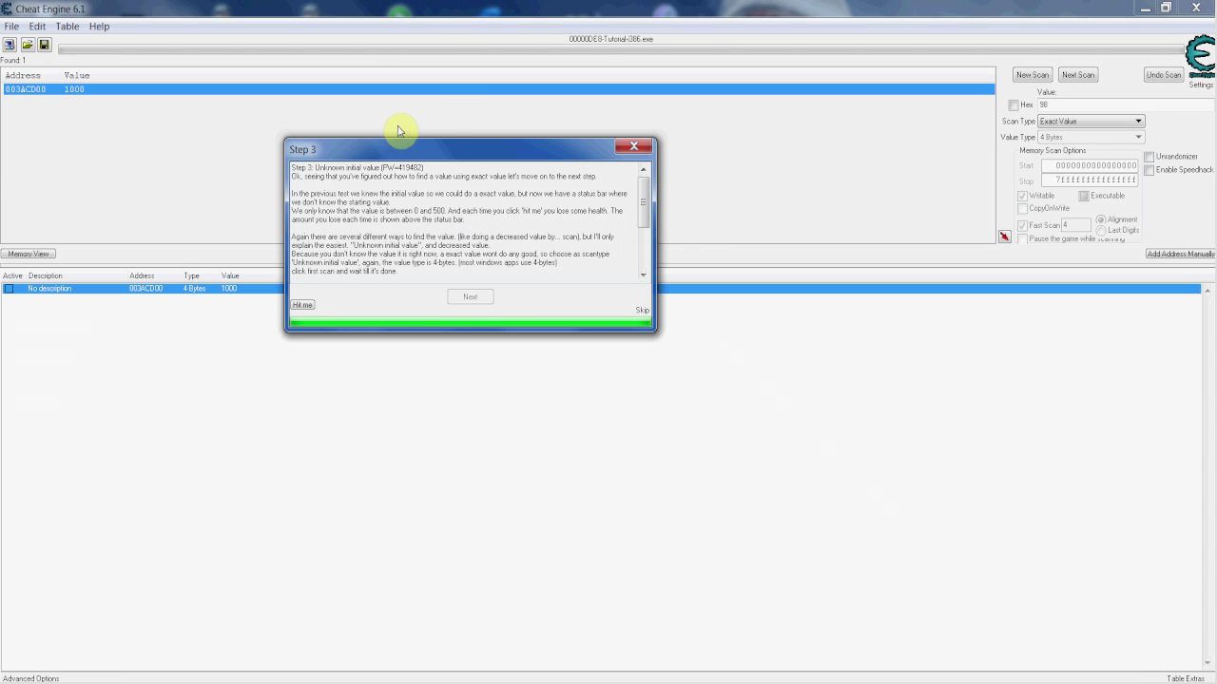
Step: Close Cheat Engine and quit the tutorial at Step 3
click(792, 7)
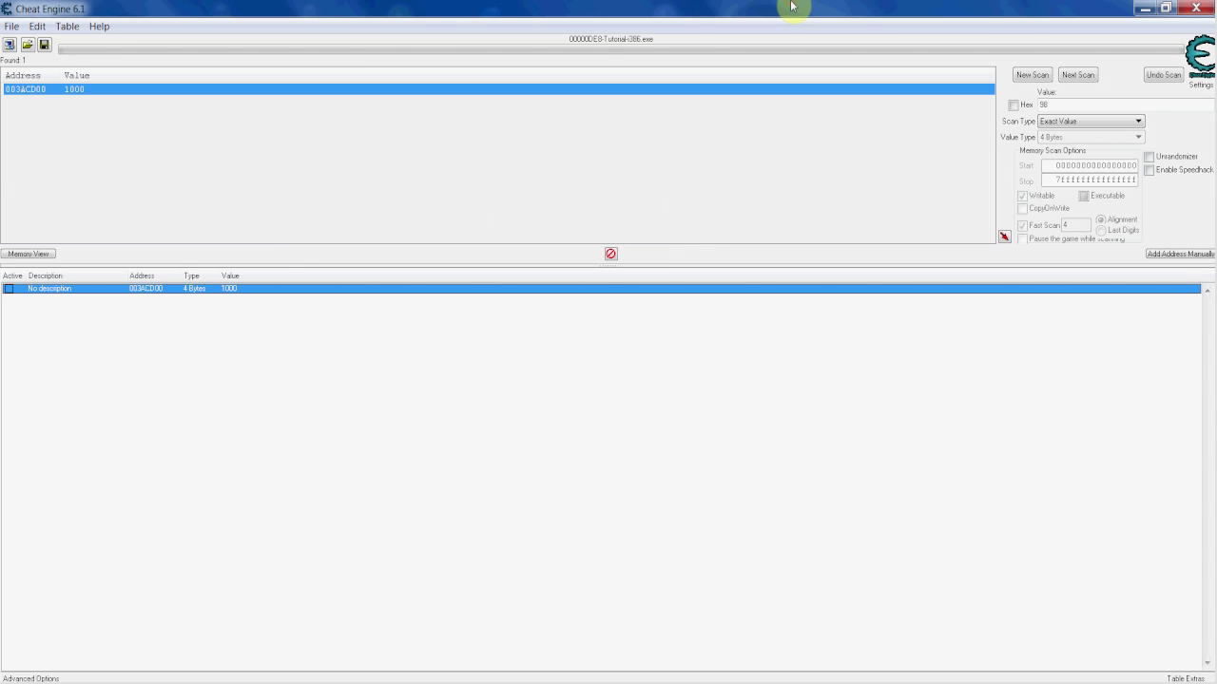
click(1197, 8)
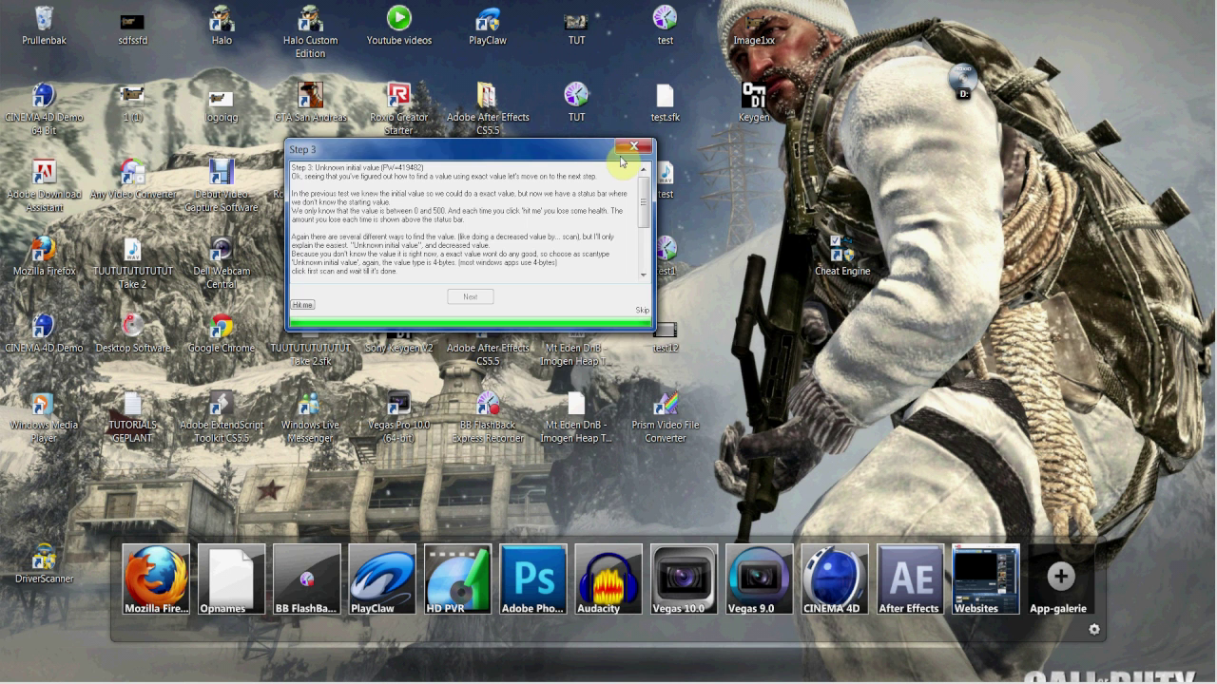
click(633, 147)
click(661, 367)
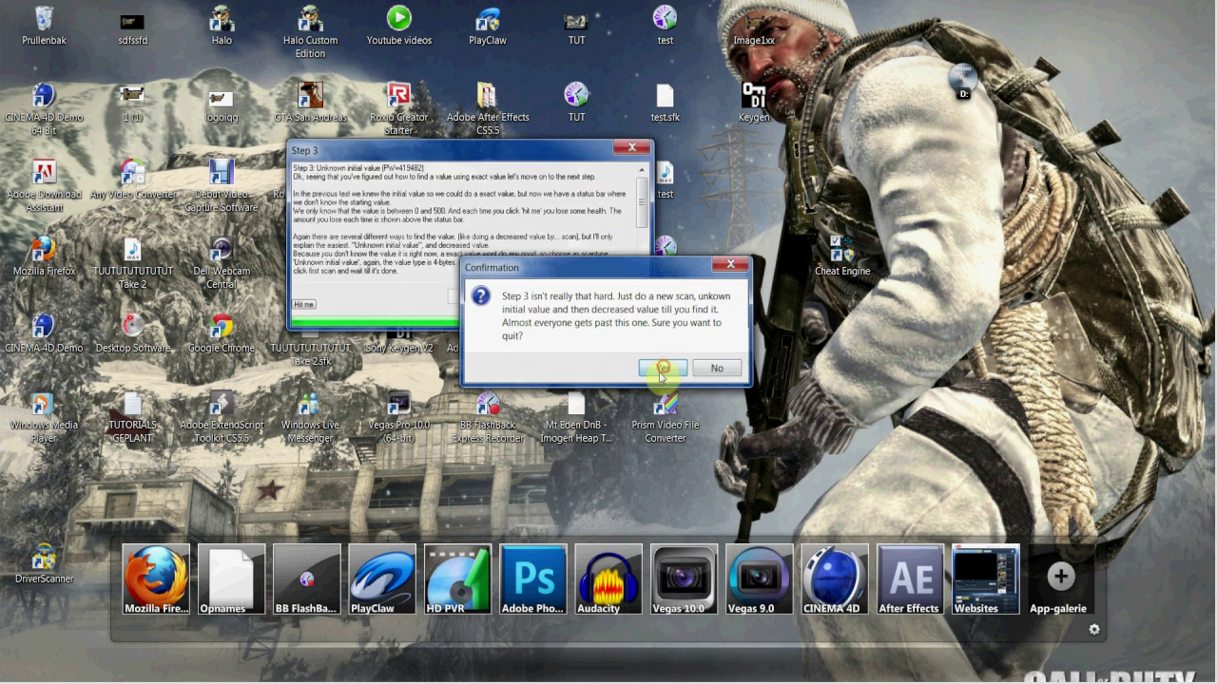